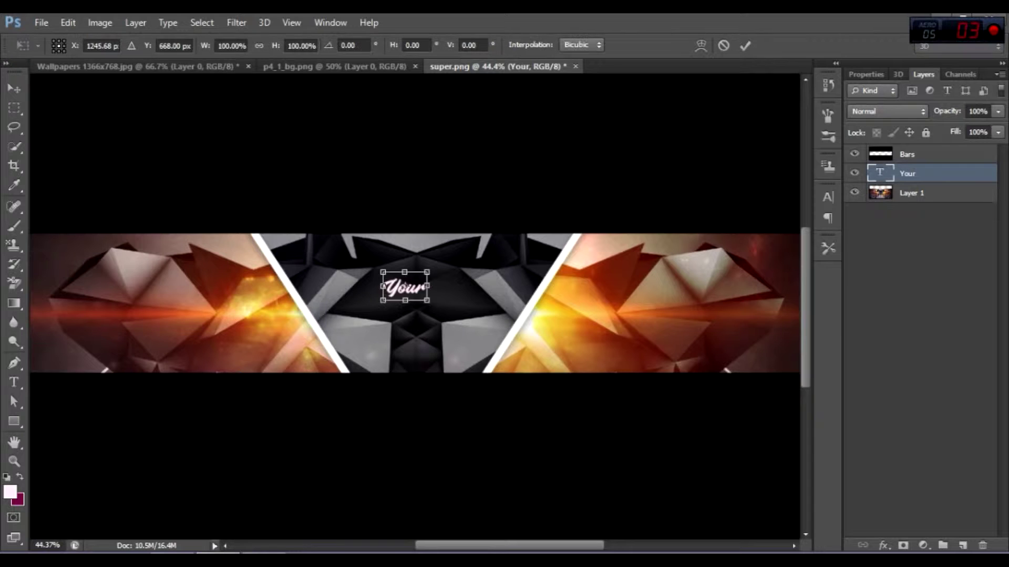
Scale up the "Your" text in the banner's dark centre section to a font size of about 169.25 pt
{"action": "left_click_drag", "start_coordinate": [427, 272], "coordinate": [479, 237]}
{"action": "key", "text": "Return"}
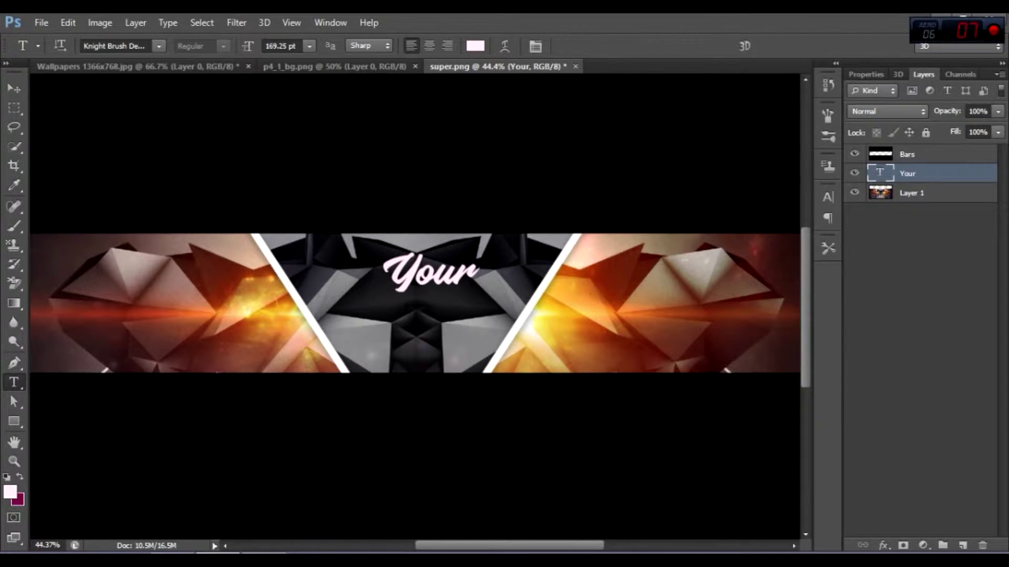
Add a drop shadow to the "Your" layer with 100% opacity, 17 px distance, 28% spread and 16 px size
{"action": "double_click", "coordinate": [945, 174]}
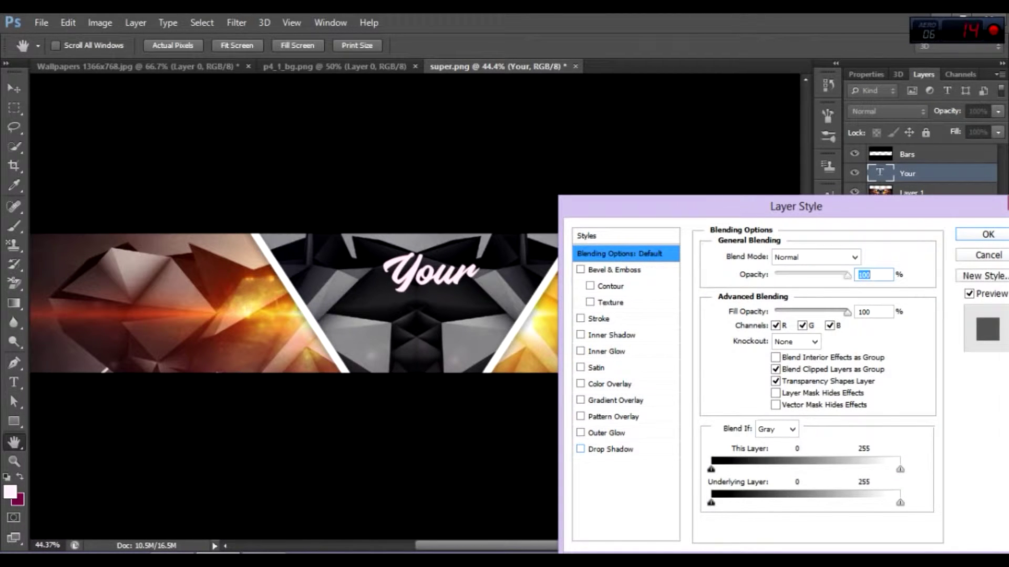
{"action": "left_click", "coordinate": [610, 449]}
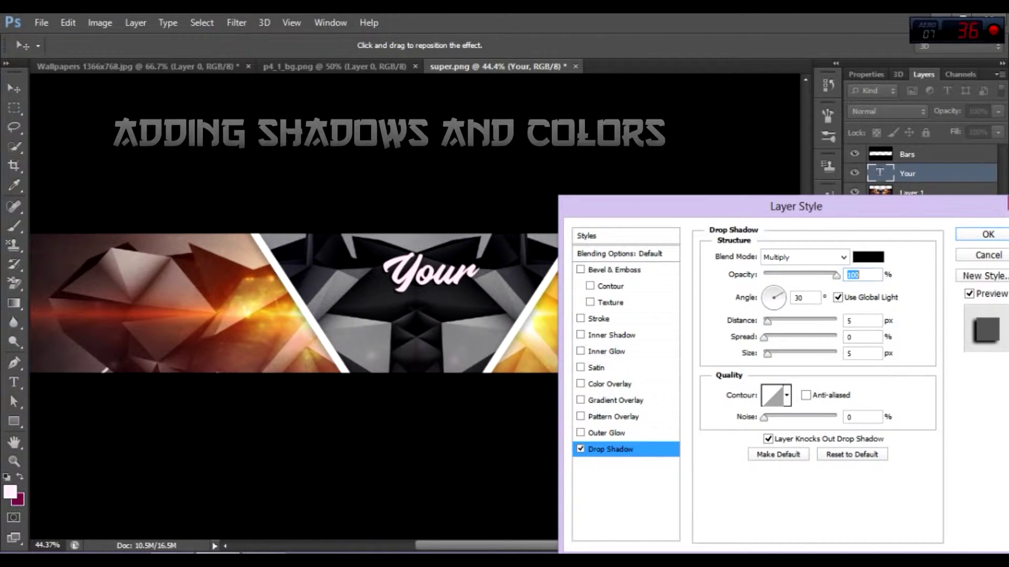
{"action": "type", "text": "100"}
{"action": "key", "text": "Tab"}
{"action": "key", "text": "Down"}
{"action": "key", "text": "Down"}
{"action": "key", "text": "Down"}
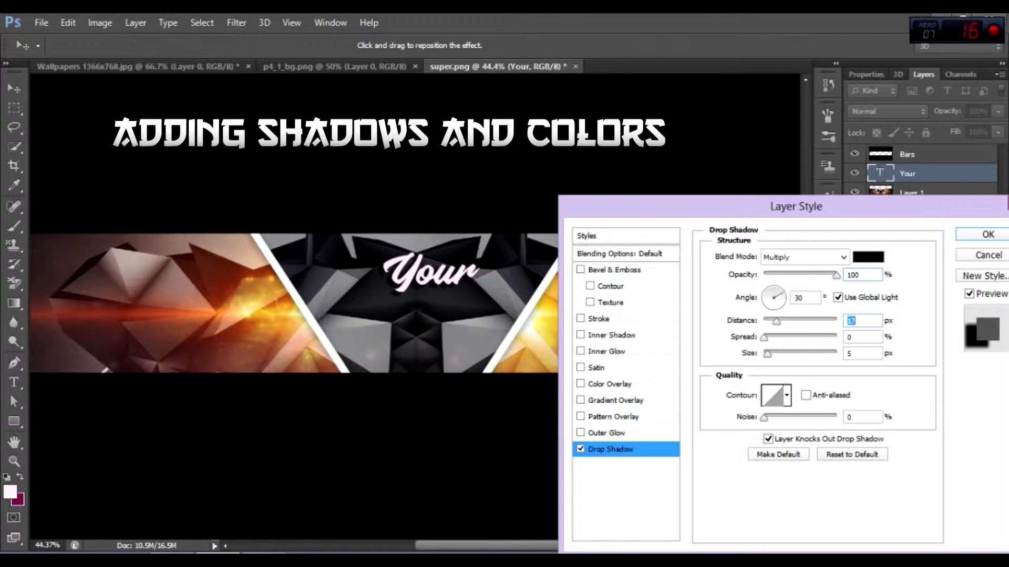
{"action": "key", "text": "Tab"}
{"action": "type", "text": "28"}
{"action": "key", "text": "Tab"}
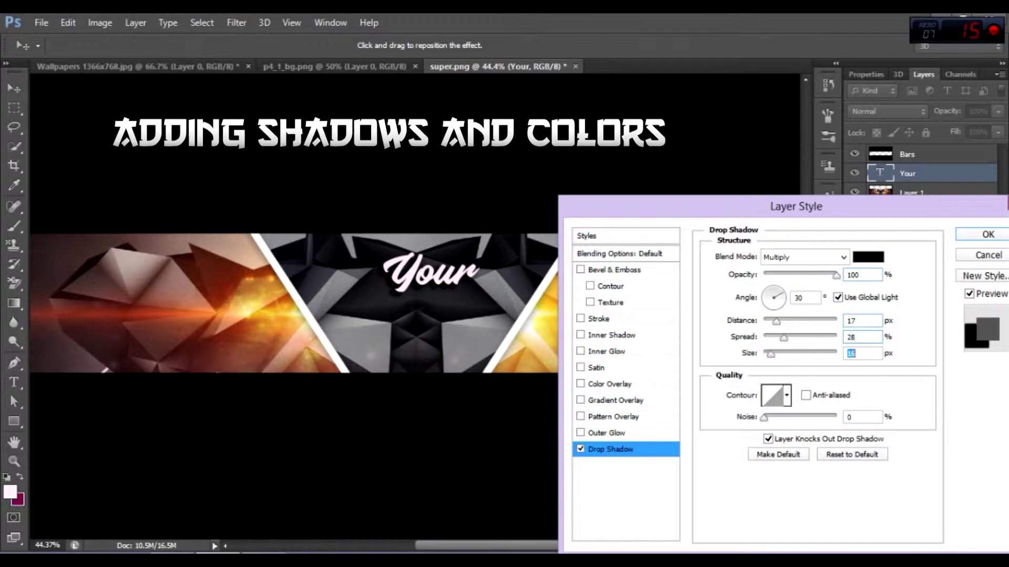
Adjust the drop shadow of the "Your" text to 8 px distance, 13% spread and 29 px size
{"action": "key", "text": "shift+Tab"}
{"action": "key", "text": "shift+Tab"}
{"action": "key", "text": "shift+Down"}
{"action": "key", "text": "shift+Down"}
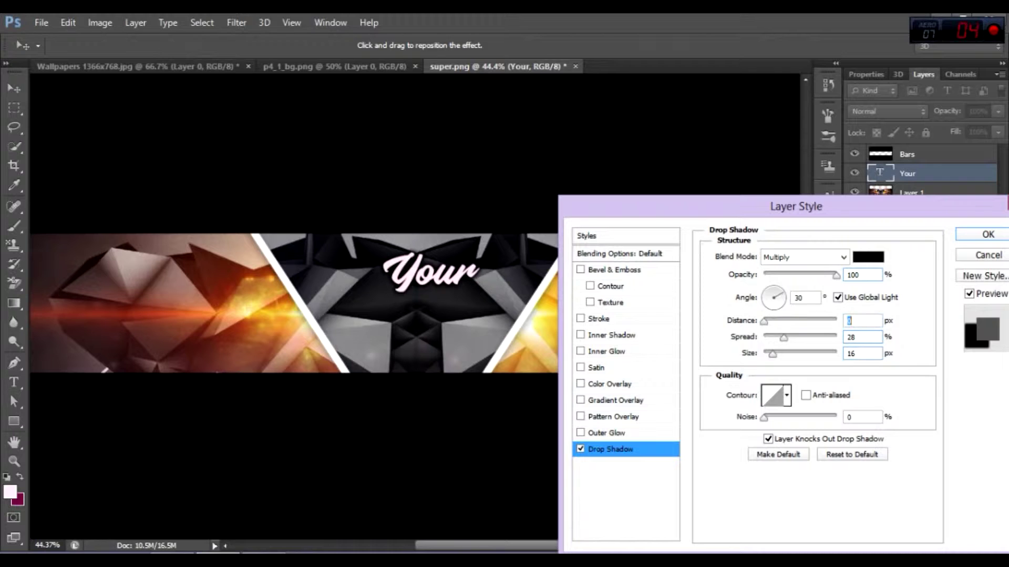
{"action": "key", "text": "Up"}
{"action": "key", "text": "Up"}
{"action": "key", "text": "Up"}
{"action": "left_click_drag", "start_coordinate": [772, 354], "coordinate": [776, 353]}
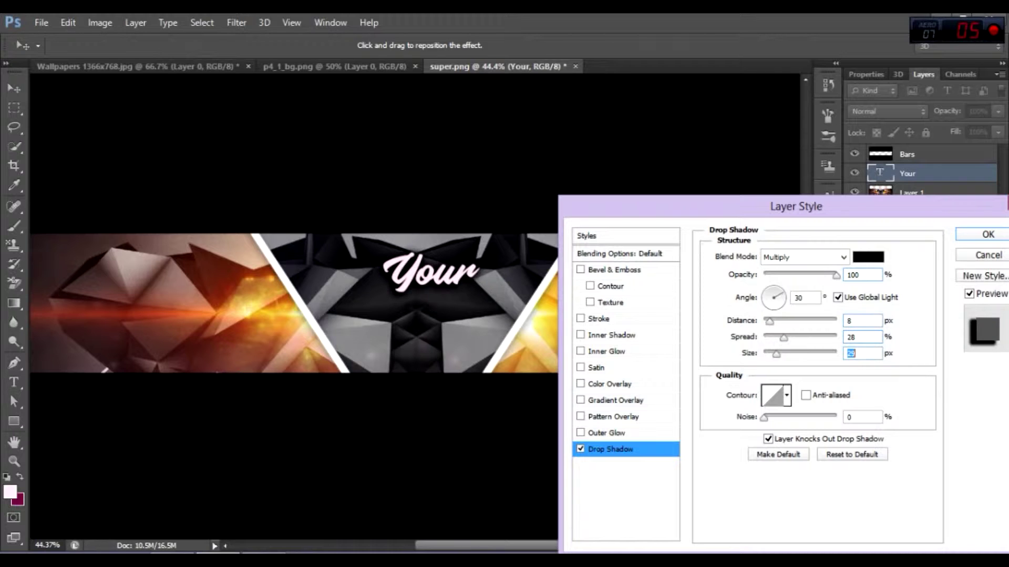
{"action": "key", "text": "shift+Tab"}
{"action": "key", "text": "shift+Down"}
{"action": "key", "text": "Down"}
{"action": "key", "text": "Down"}
{"action": "key", "text": "Down"}
{"action": "key", "text": "Down"}
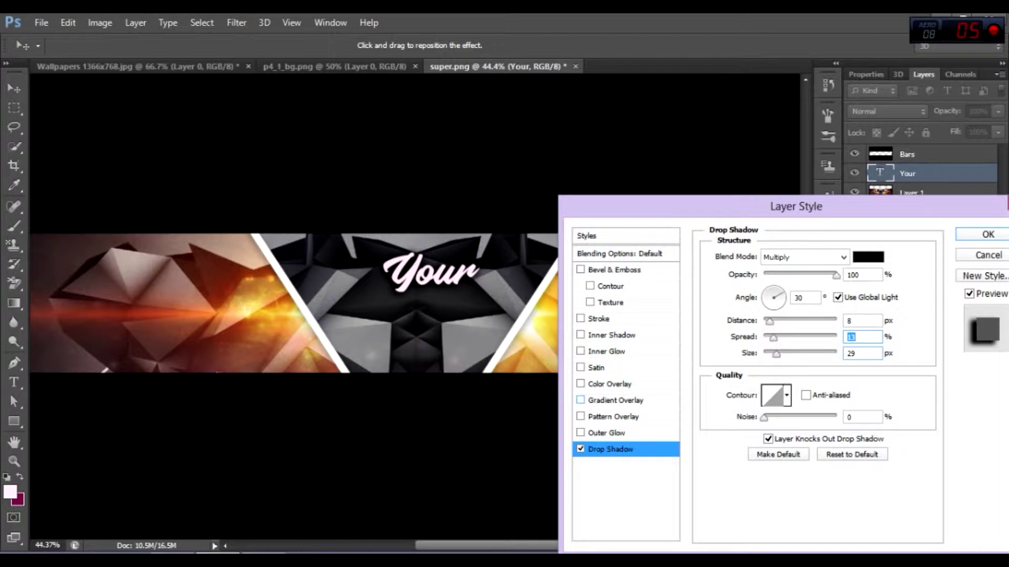
Add a gradient overlay to the "Your" text using the light grey to white preset
{"action": "left_click", "coordinate": [615, 400]}
{"action": "left_click", "coordinate": [800, 291]}
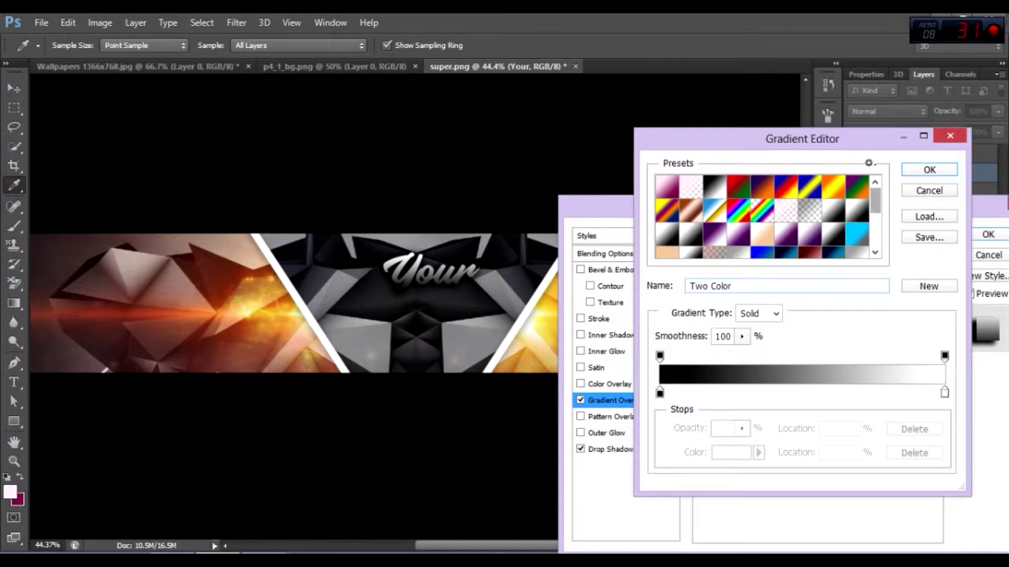
{"action": "left_click_drag", "start_coordinate": [875, 201], "coordinate": [875, 233]}
{"action": "left_click", "coordinate": [714, 246]}
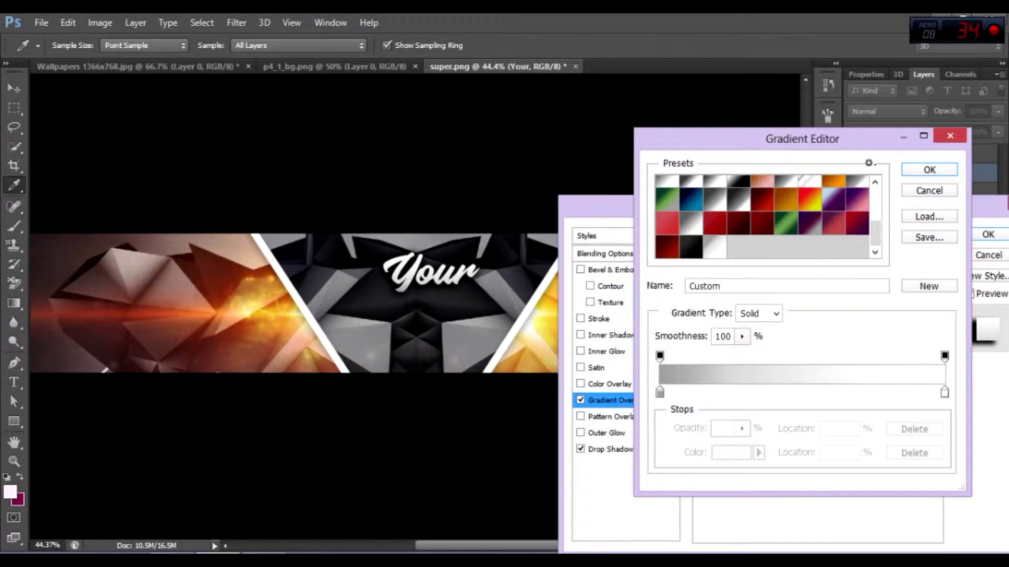
{"action": "left_click", "coordinate": [930, 170]}
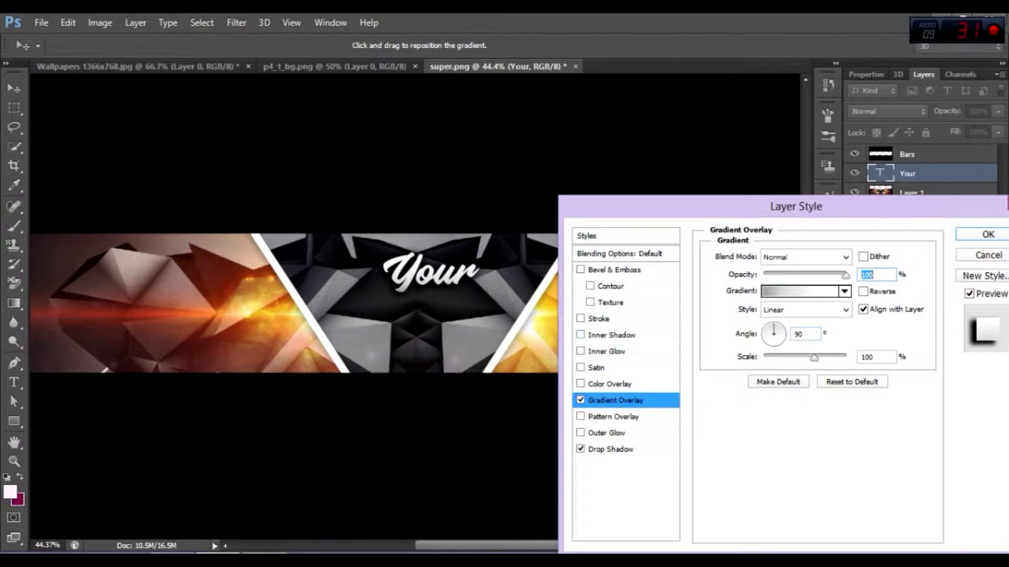
Add a thin black outside stroke to the "Your" text and apply the layer style
{"action": "left_click", "coordinate": [598, 319]}
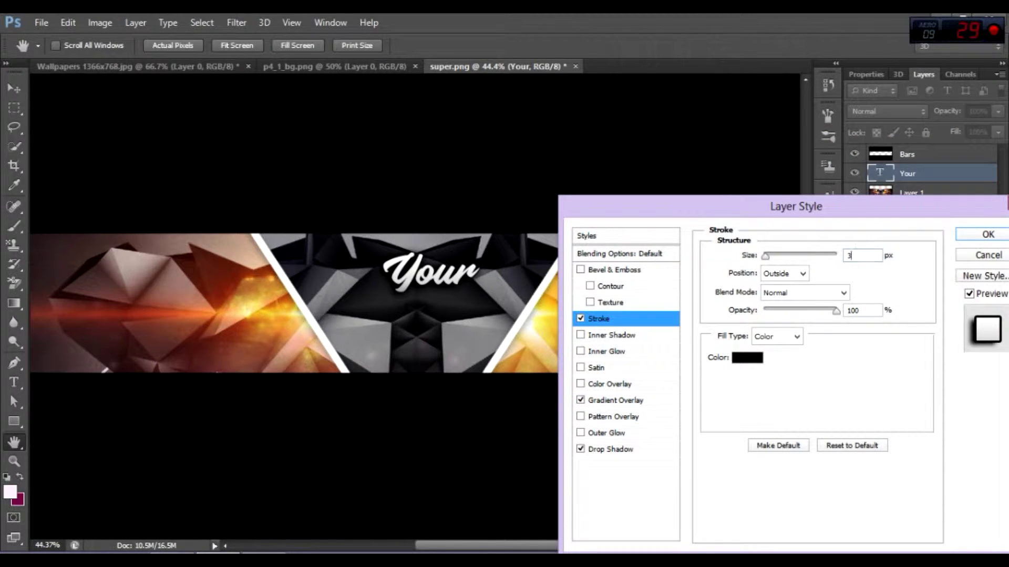
{"action": "key", "text": "Up"}
{"action": "key", "text": "Return"}
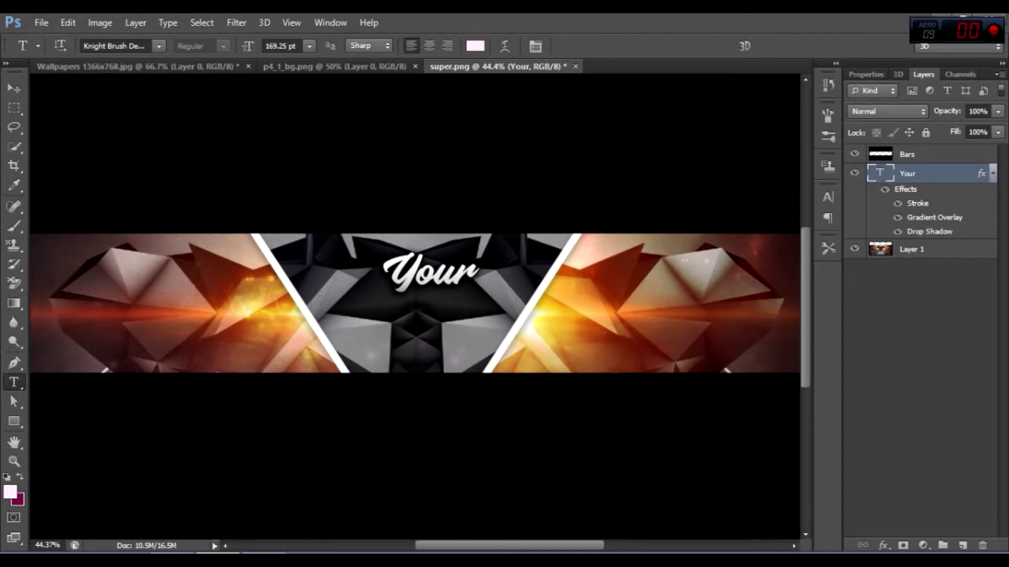
Duplicate the "Your" layer and move the copy straight down to sit directly below the original word
{"action": "right_click", "coordinate": [914, 173]}
{"action": "left_click", "coordinate": [661, 116]}
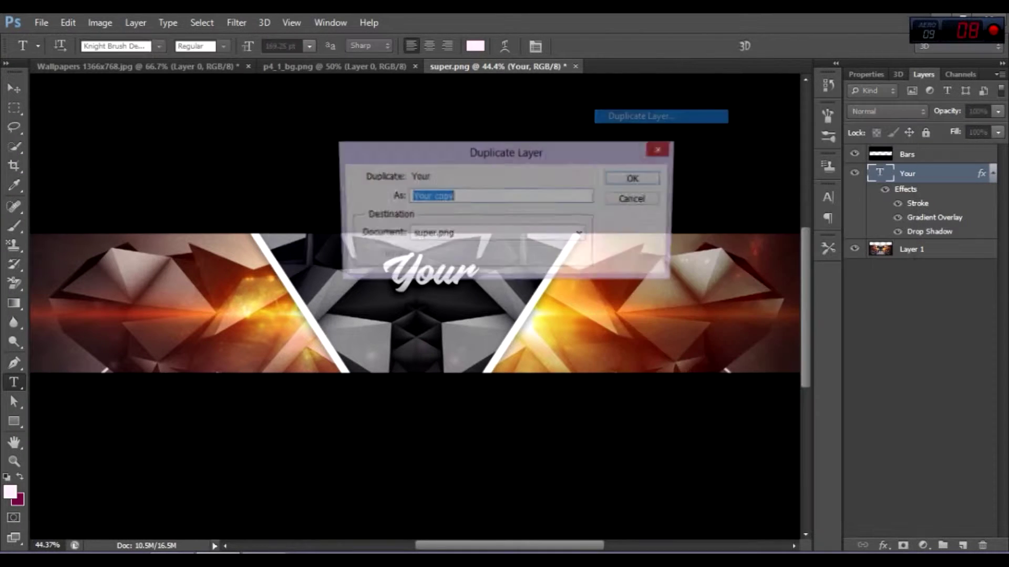
{"action": "key", "text": "Return"}
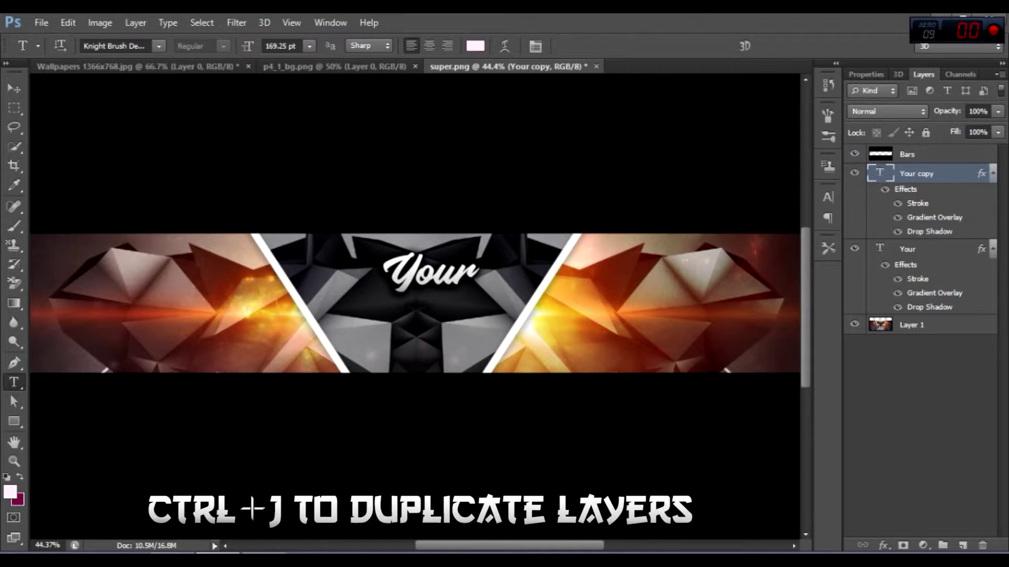
{"action": "key", "text": "v"}
{"action": "key", "text": "shift+Down"}
{"action": "key", "text": "shift+Down"}
{"action": "key", "text": "shift+Down"}
{"action": "key", "text": "shift+Down"}
{"action": "key", "text": "shift+Down"}
{"action": "key", "text": "shift+Down"}
{"action": "key", "text": "shift+Down"}
{"action": "key", "text": "shift+Down"}
{"action": "key", "text": "shift+Down"}
{"action": "key", "text": "shift+Down"}
{"action": "key", "text": "shift+Down"}
{"action": "key", "text": "shift+Down"}
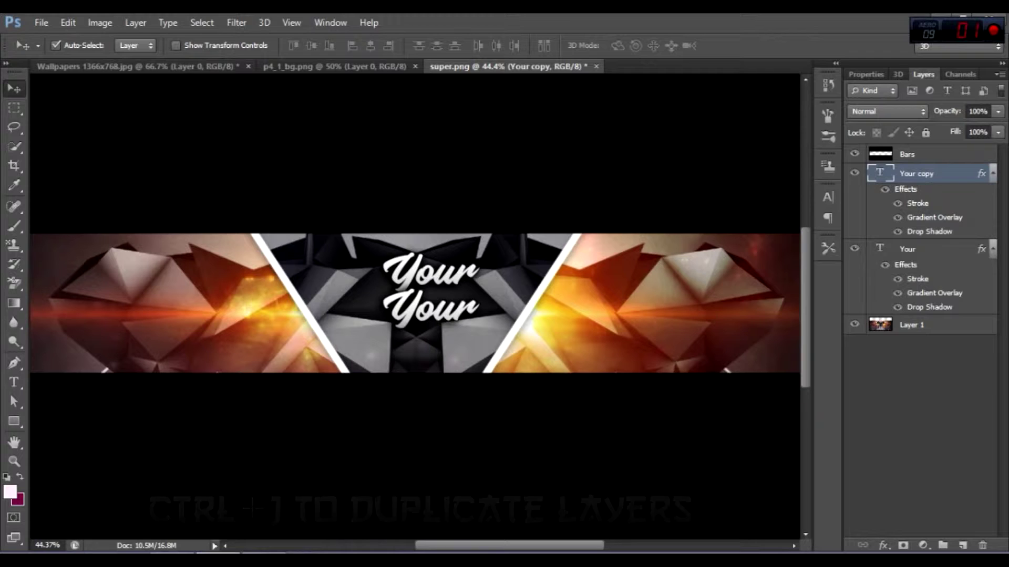
Change the text of the duplicated lower word to "Name"
{"action": "key", "text": "t"}
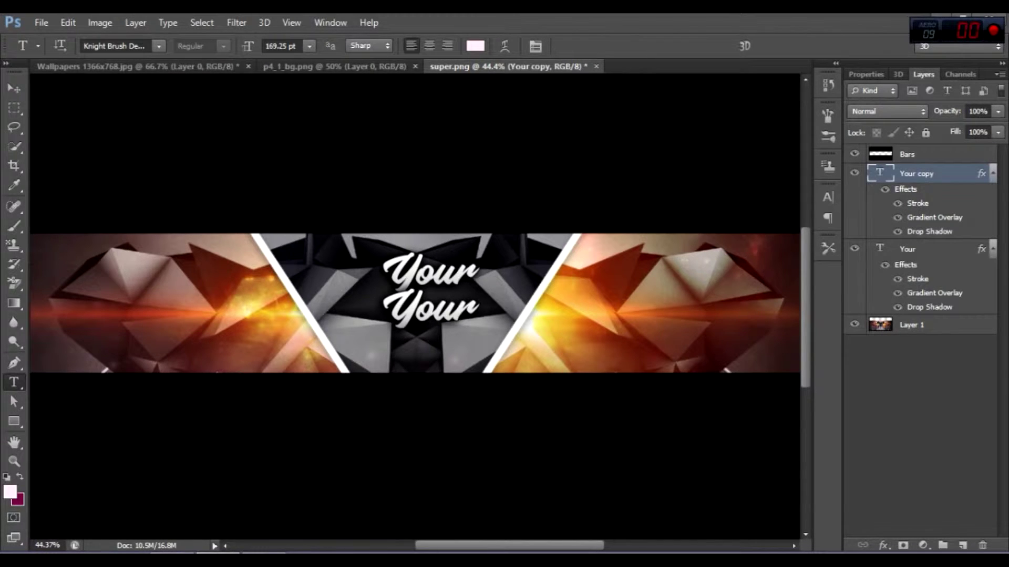
{"action": "double_click", "coordinate": [470, 307]}
{"action": "key", "text": "BackSpace"}
{"action": "type", "text": "Nam"}
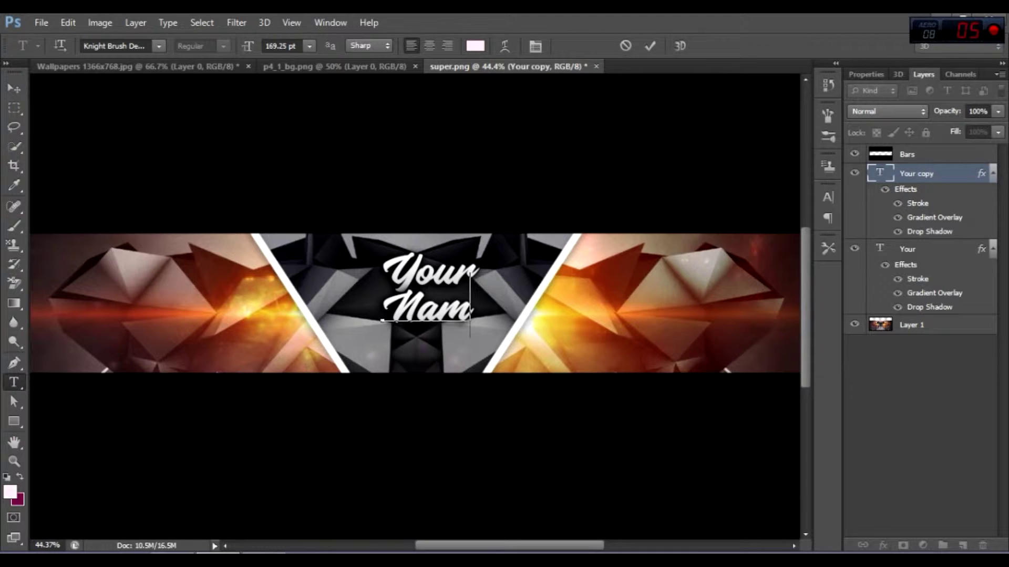
{"action": "type", "text": "e"}
{"action": "key", "text": "ctrl+Return"}
Shift the words "Your" and "Name" slightly relative to each other so "Name" is offset to the right
{"action": "left_click", "coordinate": [15, 88]}
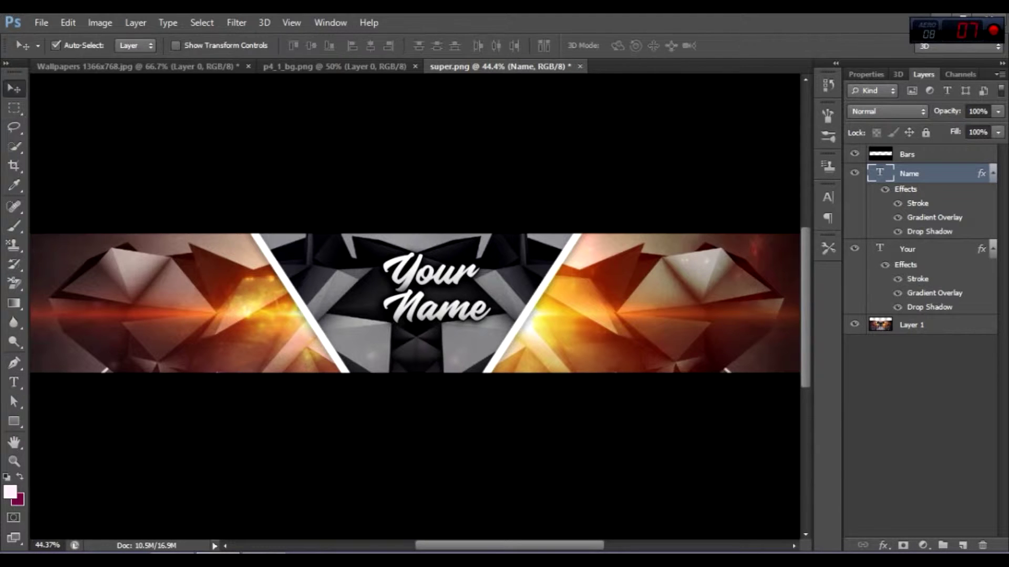
{"action": "scroll", "coordinate": [441, 313], "scroll_direction": "up", "scroll_amount": 8}
{"action": "mouse_move", "coordinate": [475, 271]}
{"action": "left_mouse_down"}
{"action": "mouse_move", "coordinate": [467, 276]}
{"action": "mouse_move", "coordinate": [484, 273]}
{"action": "left_mouse_up"}
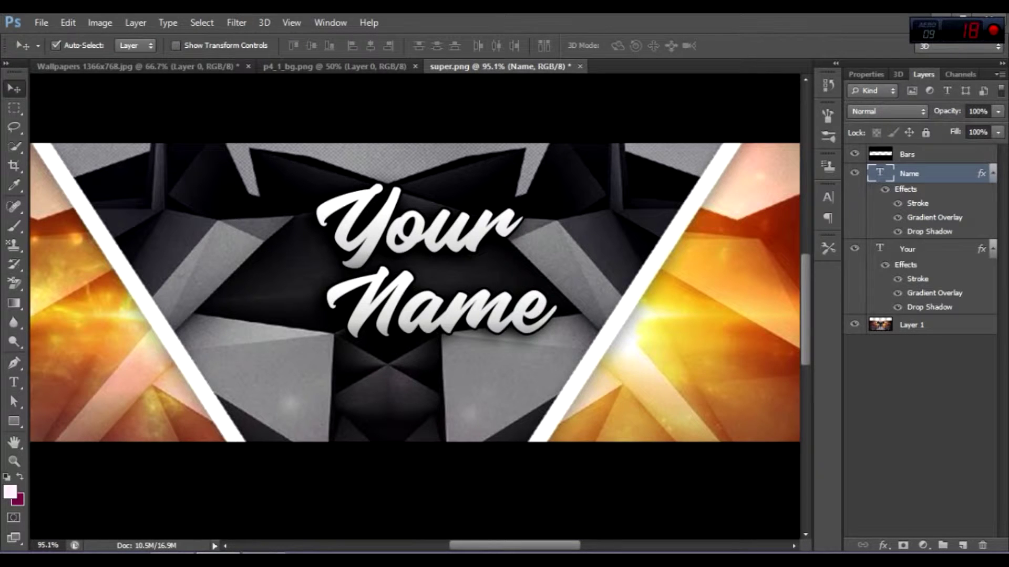
{"action": "scroll", "coordinate": [503, 299], "scroll_direction": "down", "scroll_amount": 4}
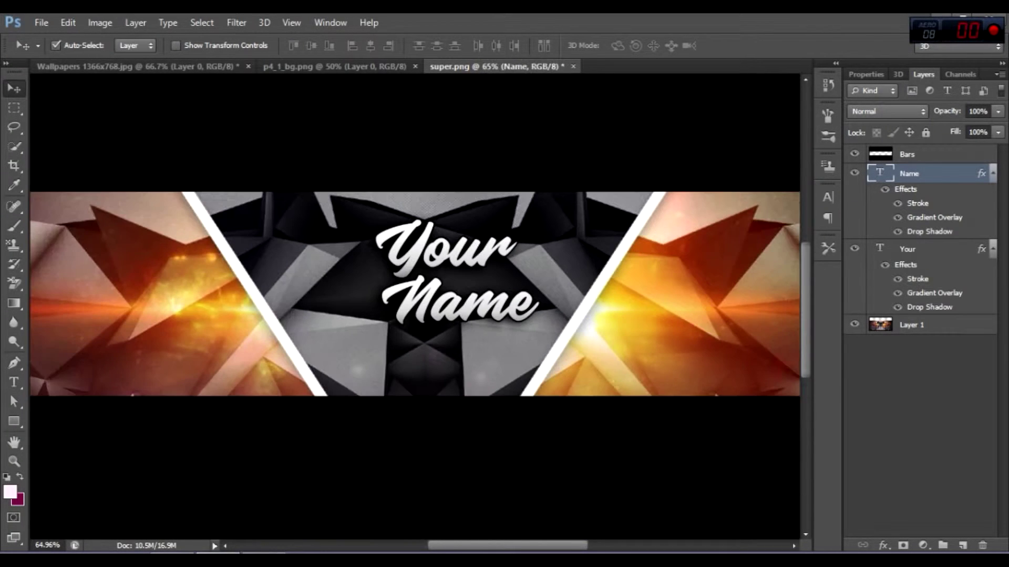
Duplicate the "Name" layer and place the copy below and to the left of the original word
{"action": "right_click", "coordinate": [946, 173]}
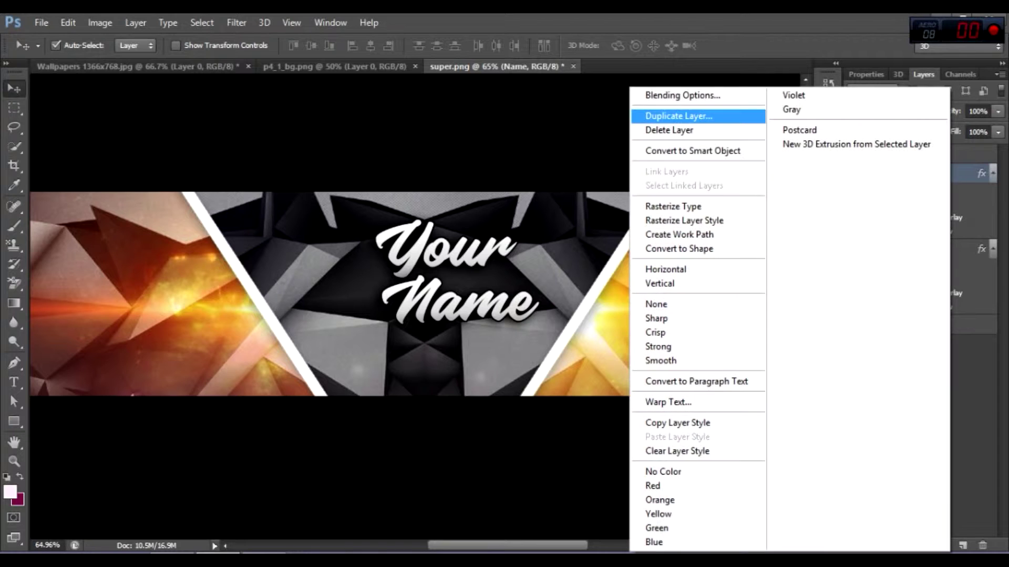
{"action": "left_click", "coordinate": [678, 117]}
{"action": "key", "text": "Return"}
{"action": "left_click_drag", "start_coordinate": [463, 307], "coordinate": [371, 361]}
Replace the text of the "Name" copy with a single opening parenthesis "("
{"action": "left_click", "coordinate": [14, 382]}
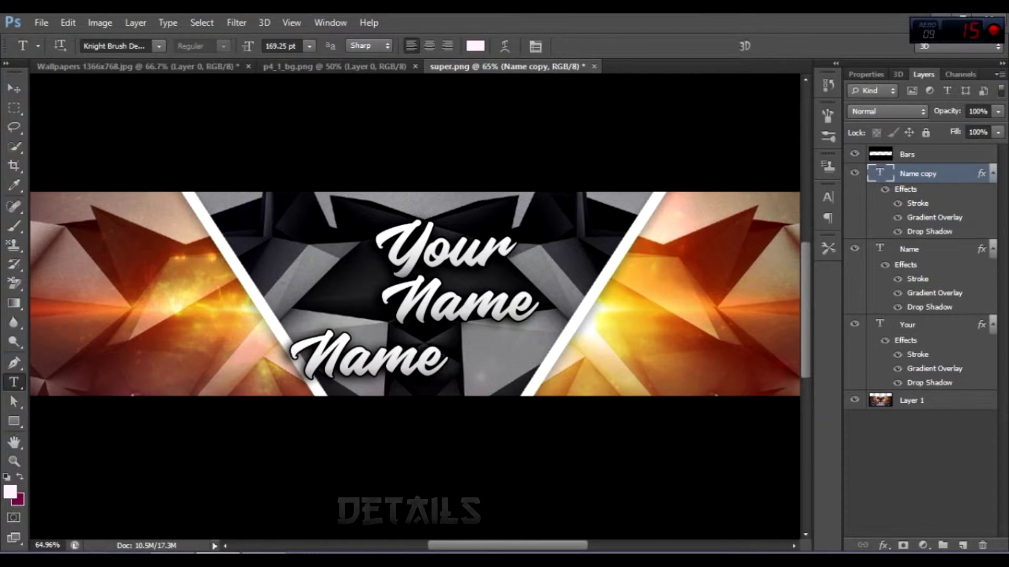
{"action": "left_click_drag", "start_coordinate": [440, 357], "coordinate": [292, 357]}
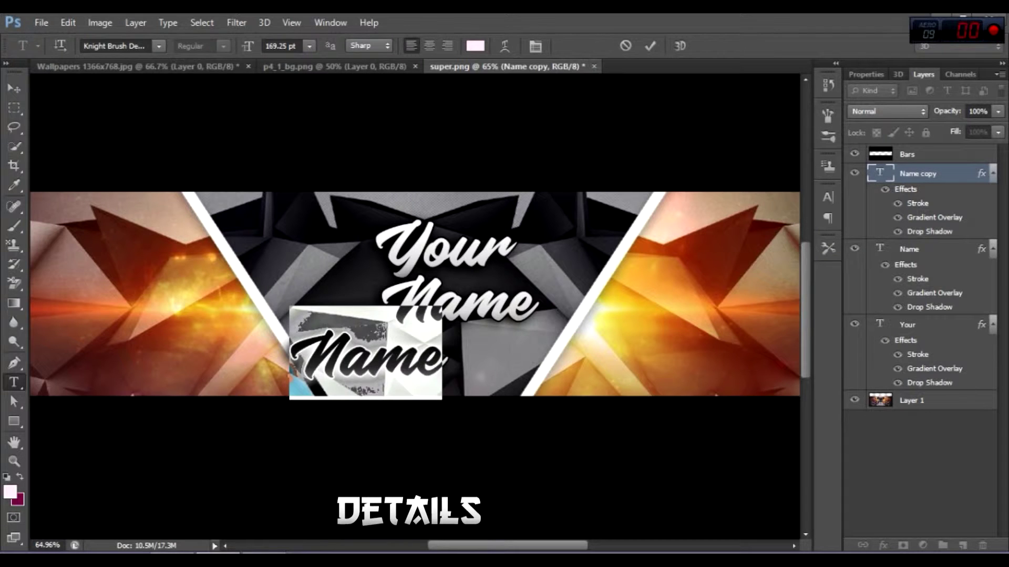
{"action": "key", "text": "BackSpace"}
{"action": "type", "text": "C"}
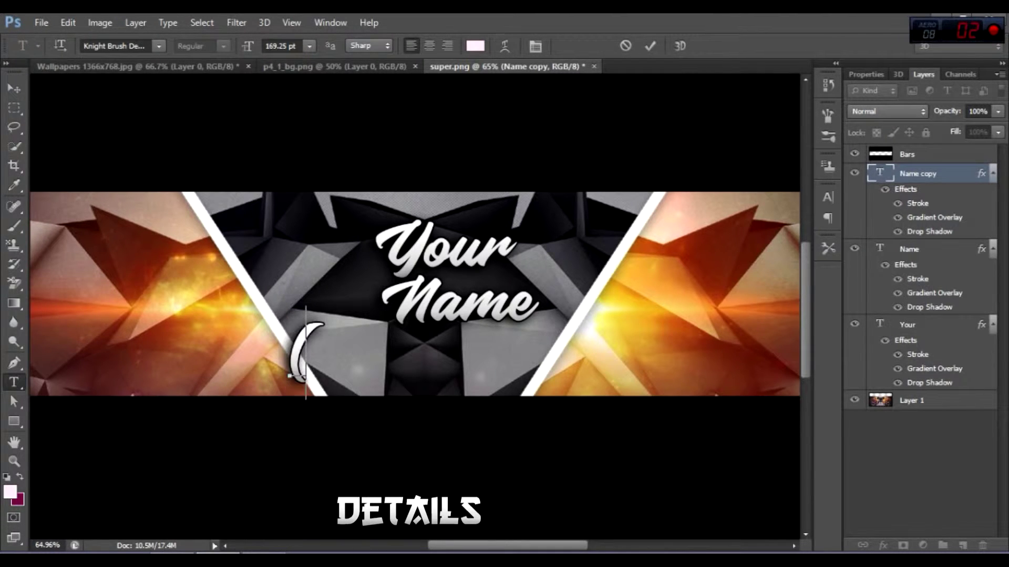
{"action": "key", "text": "ctrl+Return"}
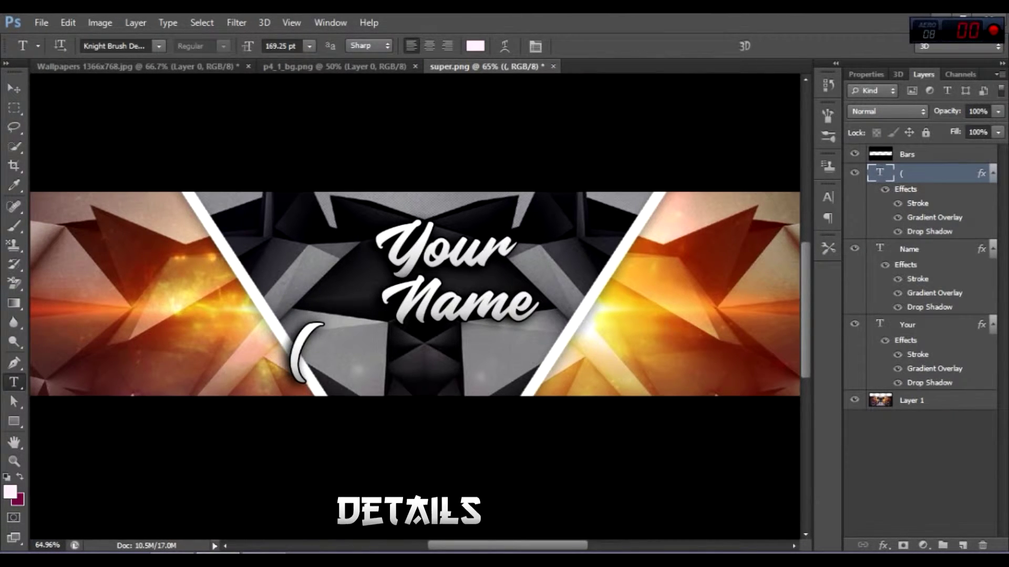
Rotate the parenthesis -90° with Free Transform and flip it horizontally to form a swoosh
{"action": "key", "text": "ctrl+t"}
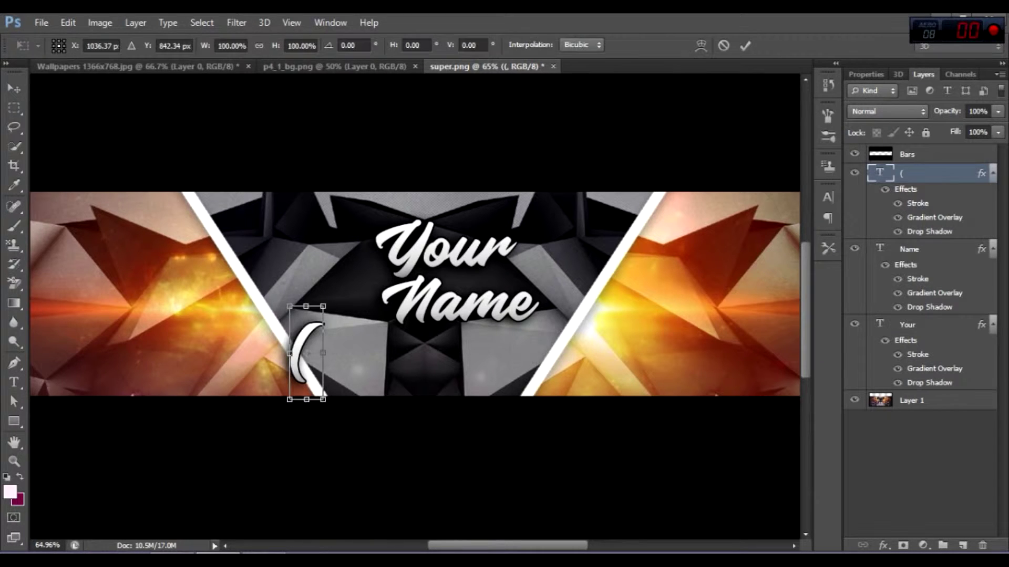
{"action": "left_click_drag", "start_coordinate": [389, 402], "coordinate": [386, 272]}
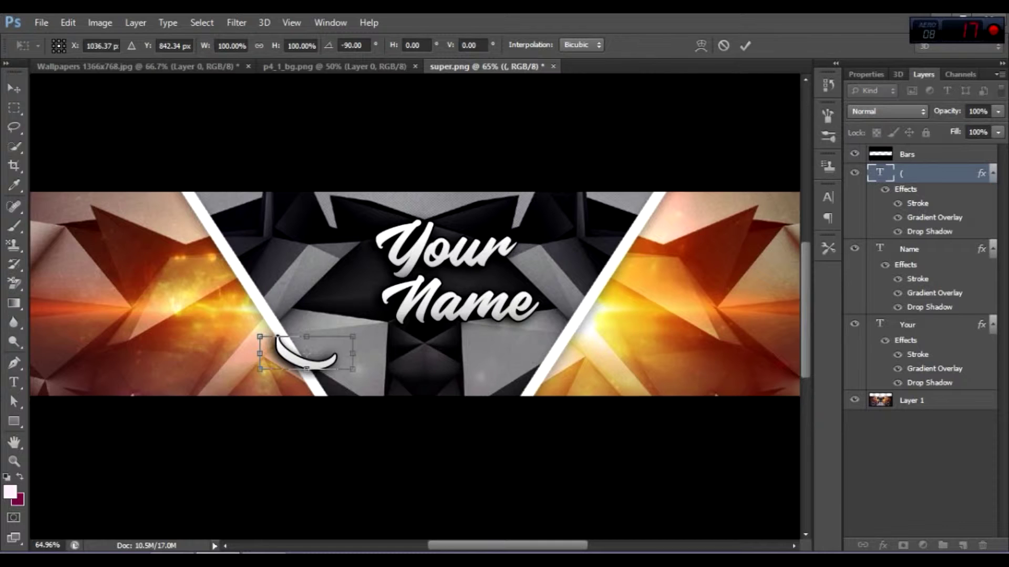
{"action": "right_click", "coordinate": [339, 358]}
{"action": "left_click", "coordinate": [367, 332]}
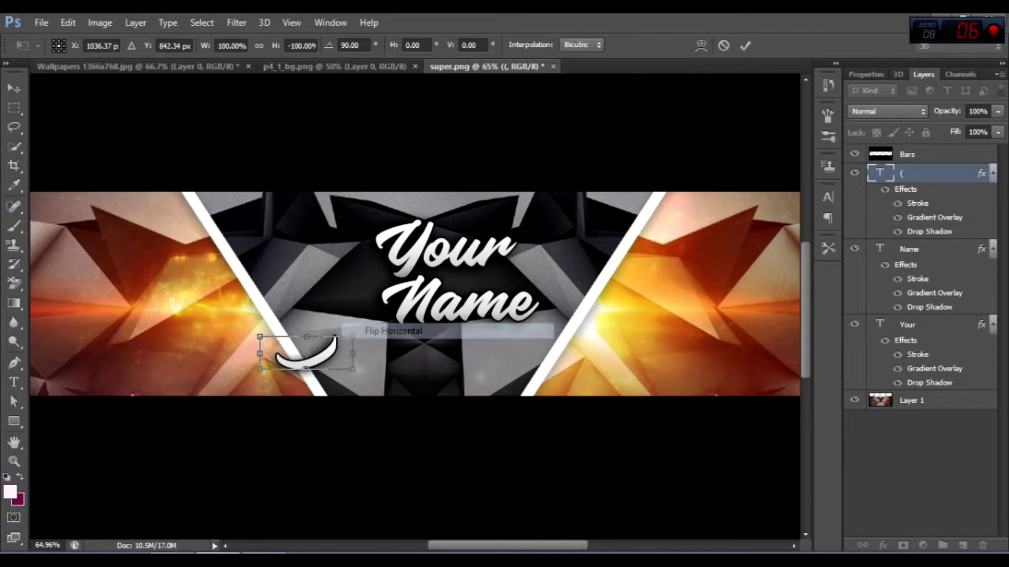
Place the swoosh under "Your", stretch it lengthwise to about 146% and tilt it to an angle of about 85.7°
{"action": "left_click_drag", "start_coordinate": [305, 353], "coordinate": [546, 263]}
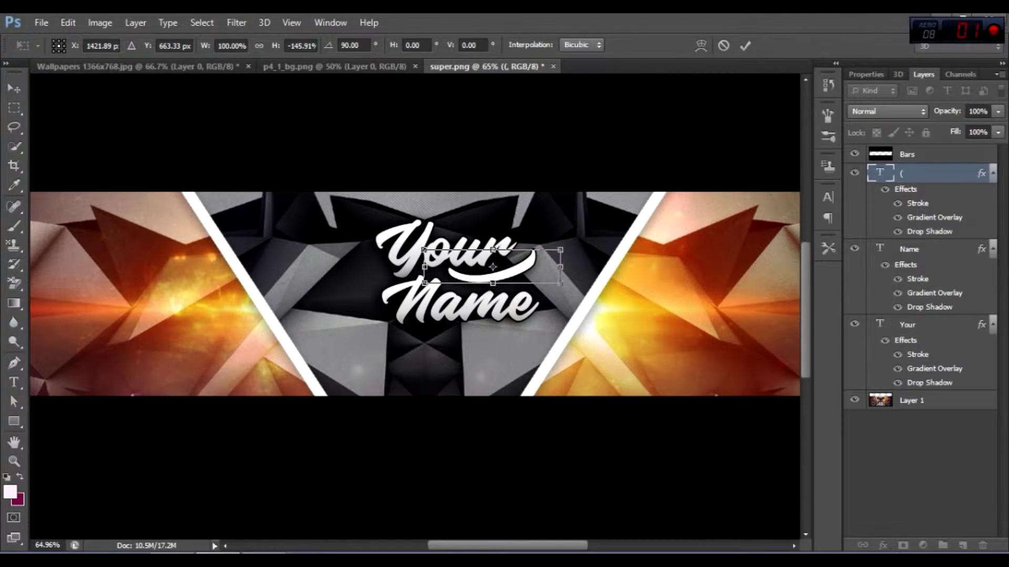
{"action": "left_click_drag", "start_coordinate": [610, 286], "coordinate": [612, 271]}
{"action": "left_click_drag", "start_coordinate": [544, 257], "coordinate": [542, 258]}
{"action": "left_click_drag", "start_coordinate": [602, 274], "coordinate": [602, 280]}
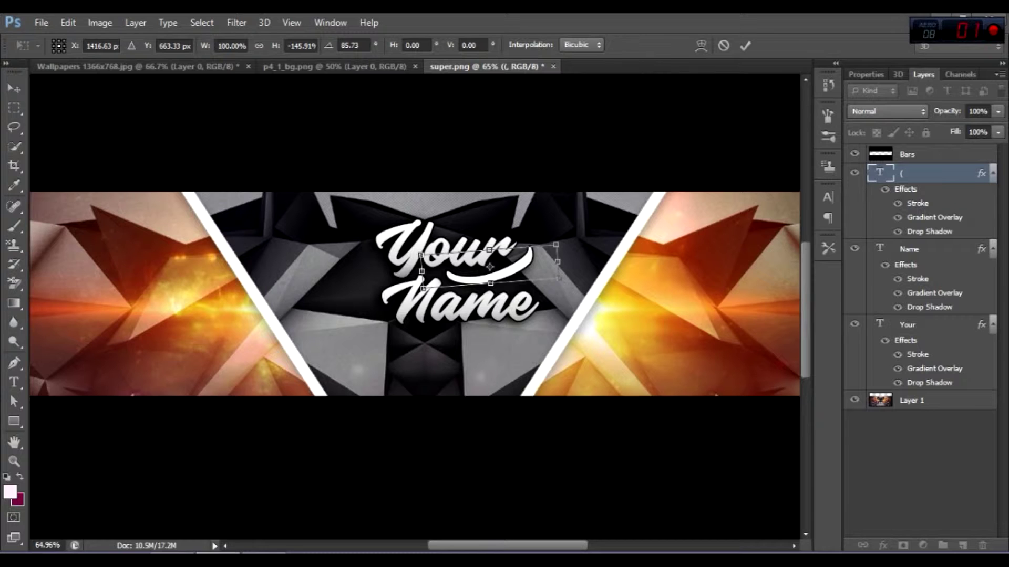
{"action": "key", "text": "Return"}
Duplicate the swoosh, move the copy to the right of the words and turn it 180°
{"action": "key", "text": "v"}
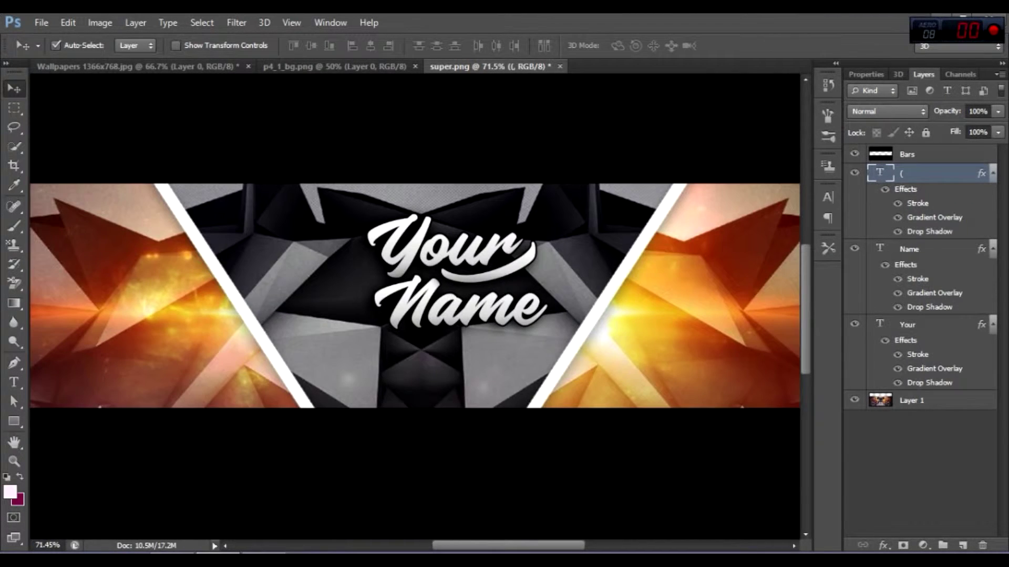
{"action": "key", "text": "ctrl+j"}
{"action": "left_click_drag", "start_coordinate": [525, 258], "coordinate": [601, 282]}
{"action": "key", "text": "ctrl+t"}
{"action": "left_click_drag", "start_coordinate": [649, 240], "coordinate": [439, 356]}
{"action": "right_click", "coordinate": [611, 292]}
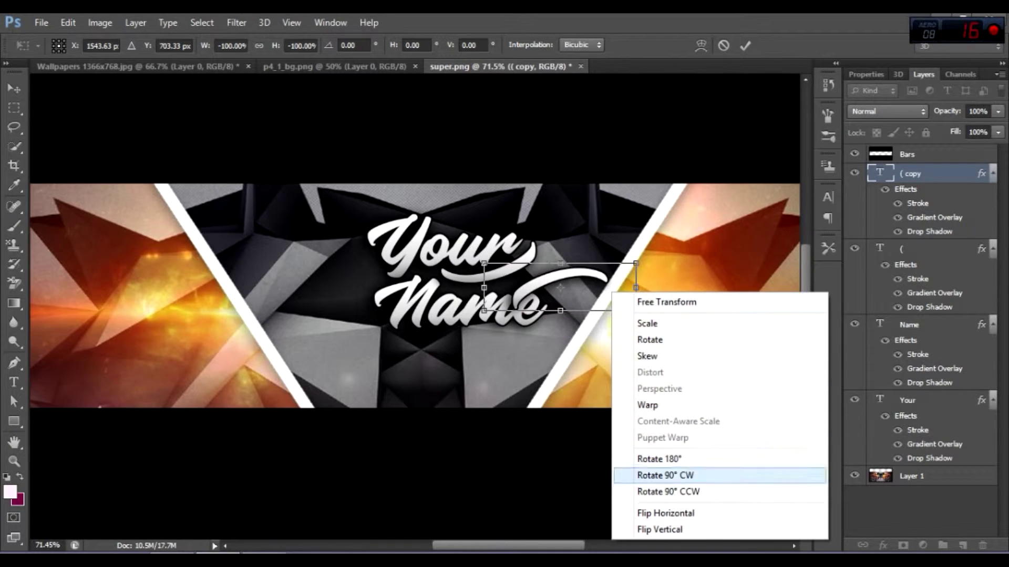
{"action": "key", "text": "Escape"}
Flip the copied swoosh horizontally and move it as an arch above the end of "Name"
{"action": "left_click_drag", "start_coordinate": [665, 245], "coordinate": [675, 309]}
{"action": "left_click_drag", "start_coordinate": [599, 291], "coordinate": [559, 292]}
{"action": "left_click_drag", "start_coordinate": [634, 309], "coordinate": [653, 321]}
{"action": "right_click", "coordinate": [555, 319]}
{"action": "left_click", "coordinate": [583, 306]}
{"action": "left_click_drag", "start_coordinate": [541, 277], "coordinate": [537, 277]}
Fine-tune the tilt and position of the arched swoosh so it fits closely over "Name", and apply the transform
{"action": "scroll", "coordinate": [528, 273], "scroll_direction": "up", "scroll_amount": 4}
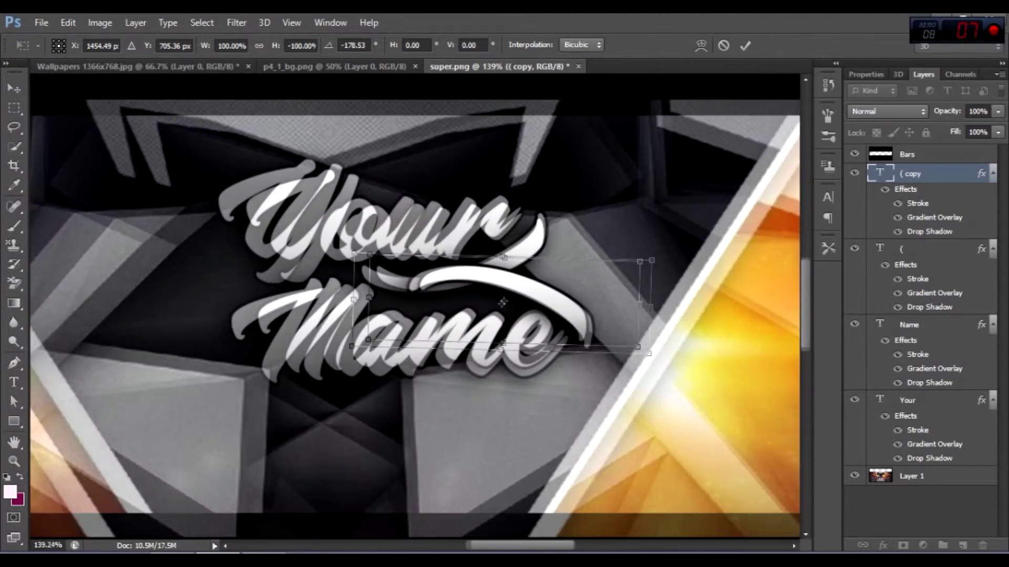
{"action": "left_click_drag", "start_coordinate": [722, 344], "coordinate": [694, 326]}
{"action": "left_click_drag", "start_coordinate": [588, 297], "coordinate": [563, 285]}
{"action": "left_click_drag", "start_coordinate": [699, 321], "coordinate": [692, 279]}
{"action": "mouse_move", "coordinate": [580, 284]}
{"action": "left_mouse_down"}
{"action": "mouse_move", "coordinate": [590, 299]}
{"action": "mouse_move", "coordinate": [590, 283]}
{"action": "left_mouse_up"}
{"action": "mouse_move", "coordinate": [697, 280]}
{"action": "left_mouse_down"}
{"action": "mouse_move", "coordinate": [704, 323]}
{"action": "mouse_move", "coordinate": [701, 304]}
{"action": "left_mouse_up"}
{"action": "left_click_drag", "start_coordinate": [564, 298], "coordinate": [570, 290]}
{"action": "key", "text": "Return"}
{"action": "key", "text": "b"}
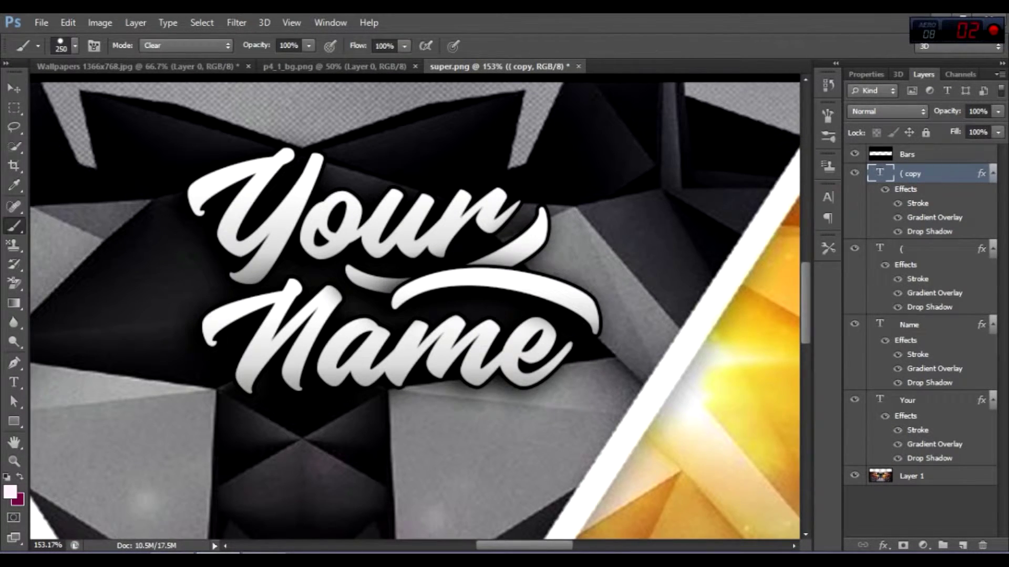
Rasterize the arched swoosh's layer and erase its left end over the other swoosh with a 60 px Clear-mode brush
{"action": "right_click", "coordinate": [914, 174]}
{"action": "left_click", "coordinate": [677, 206]}
{"action": "key", "text": "["}
{"action": "key", "text": "["}
{"action": "key", "text": "["}
{"action": "key", "text": "["}
{"action": "key", "text": "["}
{"action": "key", "text": "["}
{"action": "key", "text": "["}
{"action": "key", "text": "["}
{"action": "key", "text": "["}
{"action": "key", "text": "["}
{"action": "left_click_drag", "start_coordinate": [420, 284], "coordinate": [394, 301]}
{"action": "left_click", "coordinate": [452, 253]}
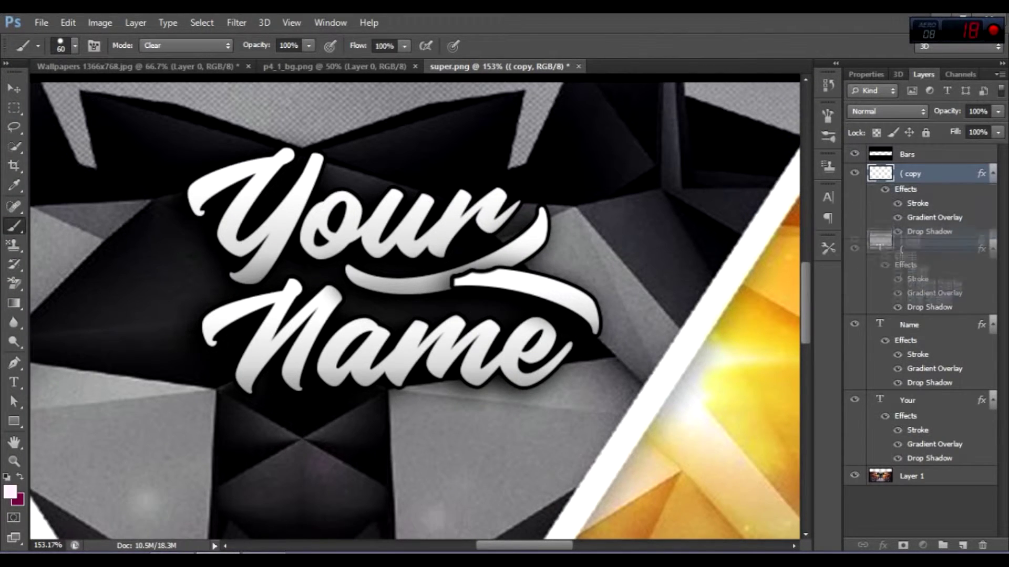
Move the arched swoosh's layer below the original swoosh layer and collapse the effects lists of all lettering layers
{"action": "key", "text": "ctrl+bracketleft"}
{"action": "left_click", "coordinate": [992, 173]}
{"action": "left_click", "coordinate": [992, 192]}
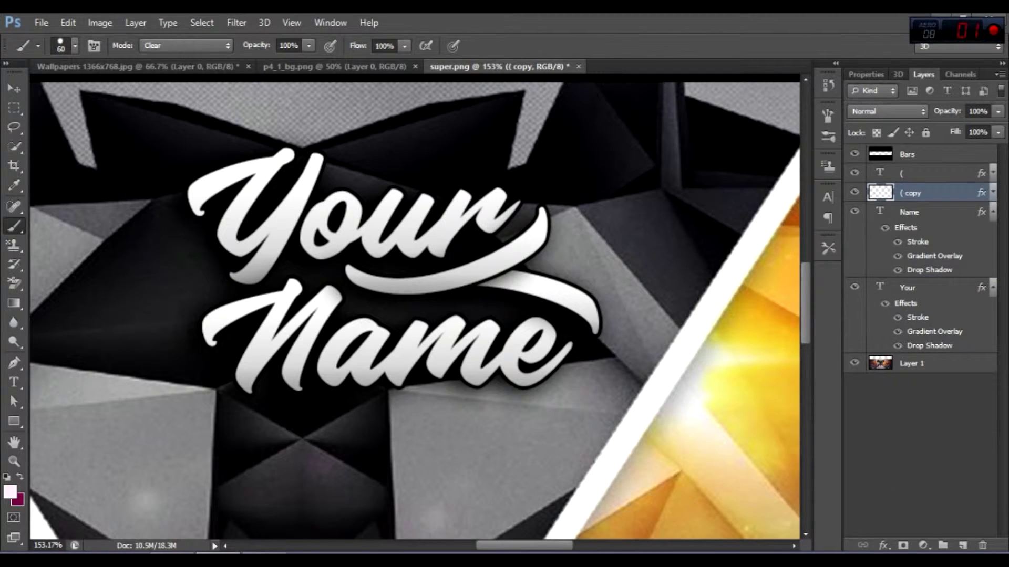
{"action": "left_click", "coordinate": [992, 211]}
{"action": "left_click", "coordinate": [991, 231]}
Duplicate the original "(" swoosh layer and place the copy below the word "Name"
{"action": "scroll", "coordinate": [482, 297], "scroll_direction": "down", "scroll_amount": 1}
{"action": "scroll", "coordinate": [481, 292], "scroll_direction": "down", "scroll_amount": 9}
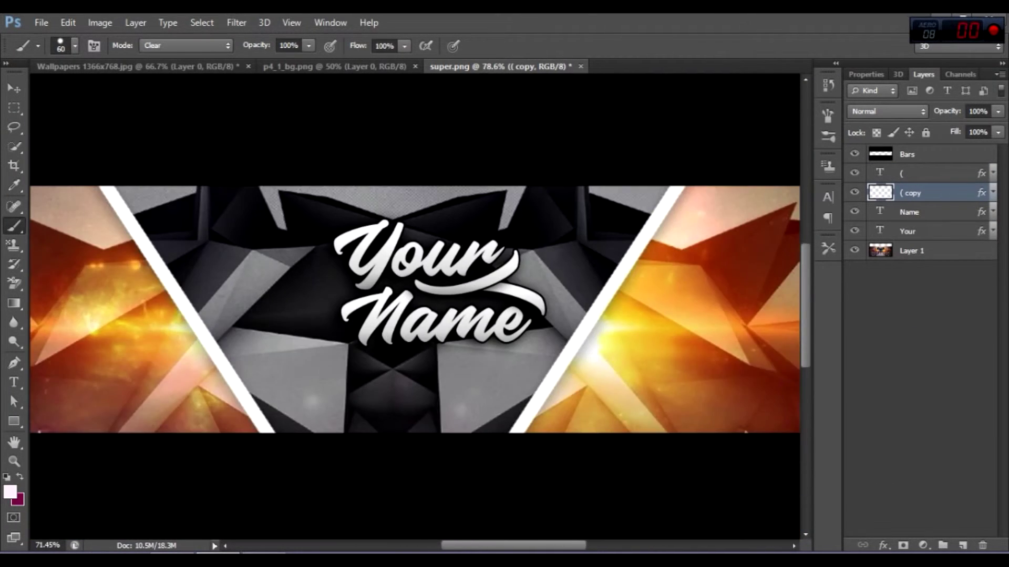
{"action": "scroll", "coordinate": [481, 292], "scroll_direction": "up", "scroll_amount": 3}
{"action": "key", "text": "v"}
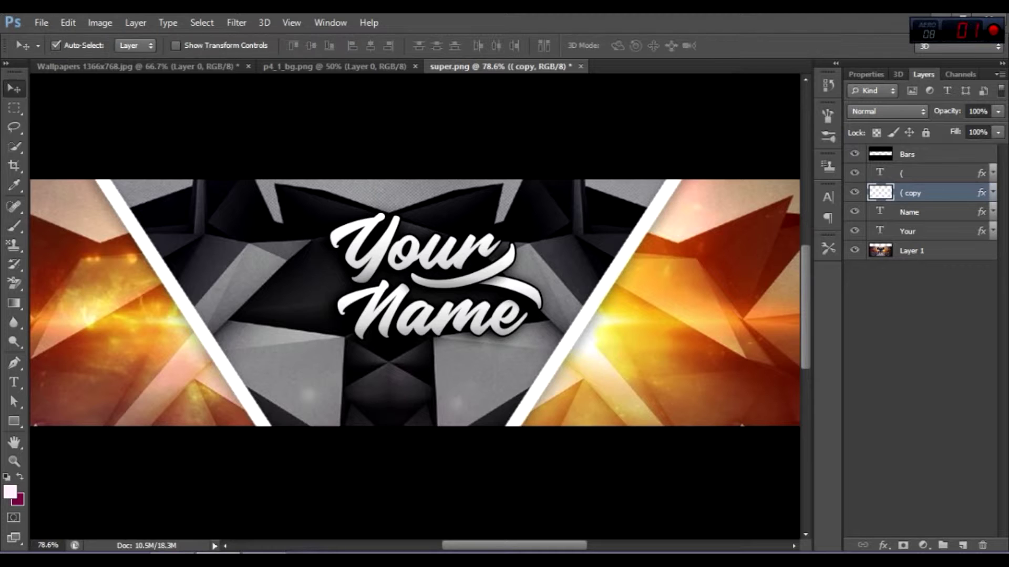
{"action": "left_click", "coordinate": [925, 173]}
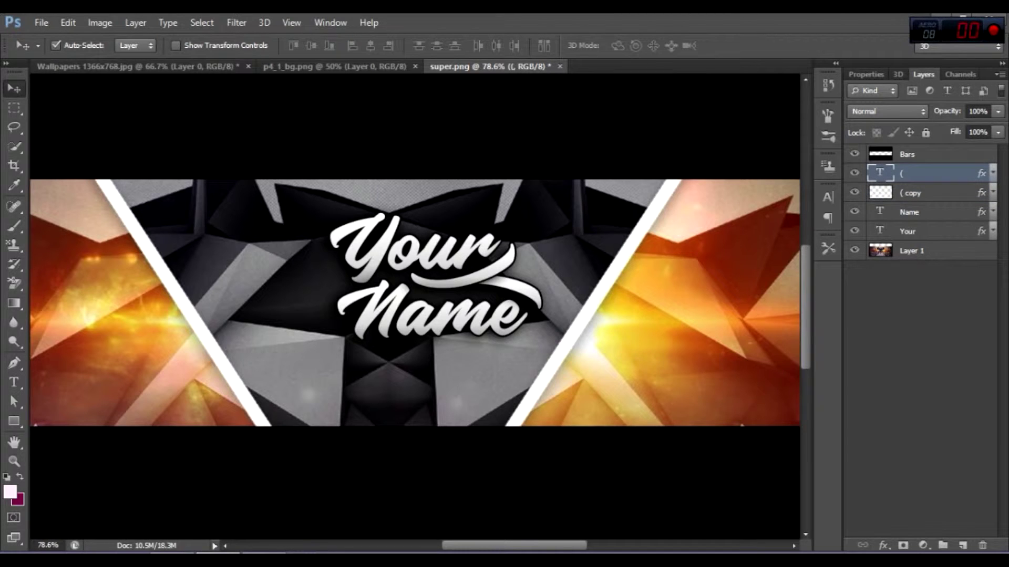
{"action": "key", "text": "ctrl+j"}
{"action": "left_click_drag", "start_coordinate": [486, 273], "coordinate": [426, 370]}
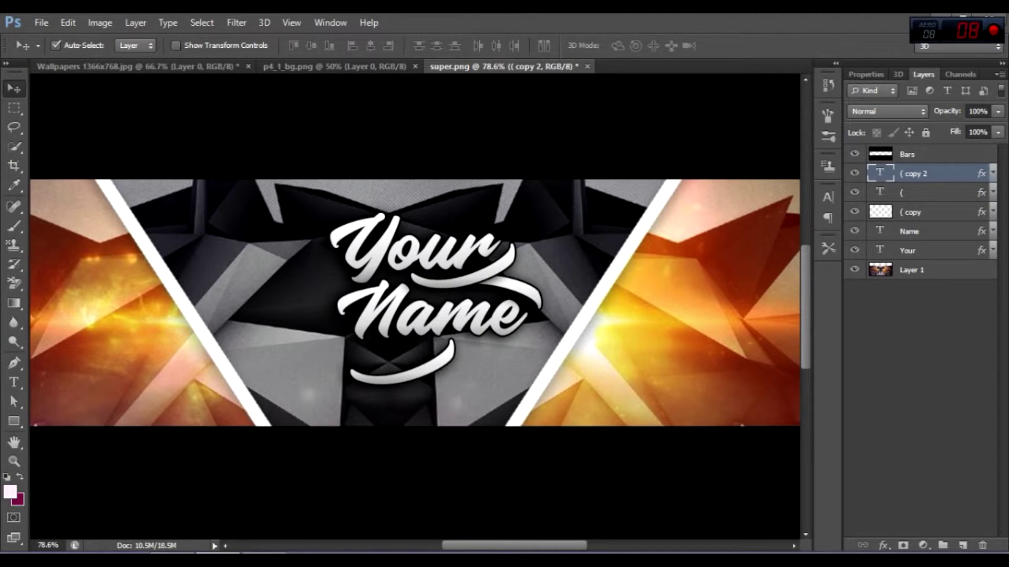
Rotate the new swoosh upside down into an arch, apply the transform and move it slightly closer to "Name"
{"action": "key", "text": "ctrl+t"}
{"action": "left_click_drag", "start_coordinate": [525, 375], "coordinate": [315, 270]}
{"action": "left_click_drag", "start_coordinate": [546, 301], "coordinate": [558, 328]}
{"action": "key", "text": "Return"}
{"action": "left_click_drag", "start_coordinate": [436, 355], "coordinate": [433, 348]}
{"action": "scroll", "coordinate": [420, 315], "scroll_direction": "up", "scroll_amount": 3}
{"action": "scroll", "coordinate": [438, 320], "scroll_direction": "down", "scroll_amount": 2}
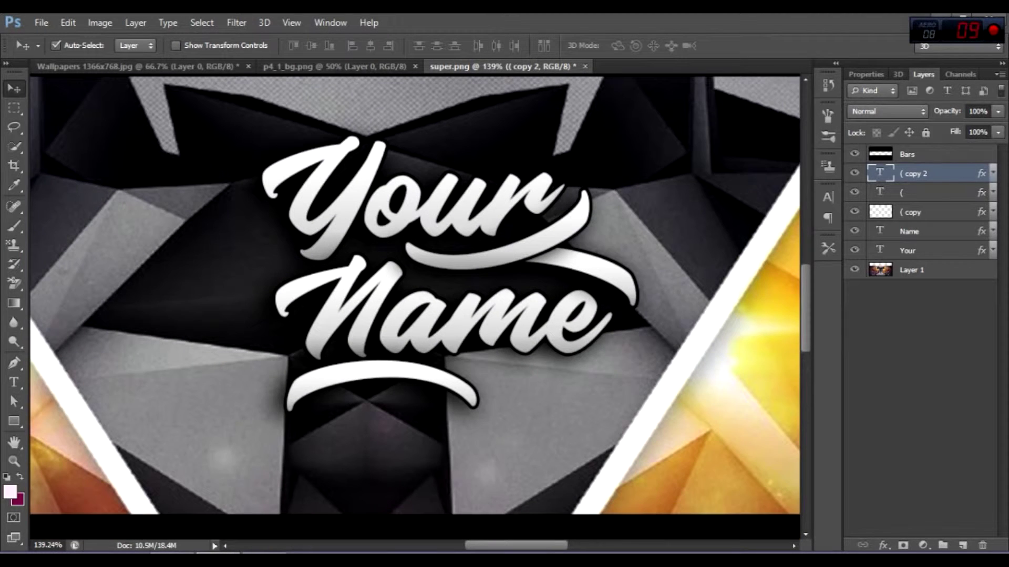
Rasterize the "Name" text layer and select the shape of the lower swoosh with the Quick Selection tool
{"action": "right_click", "coordinate": [914, 231]}
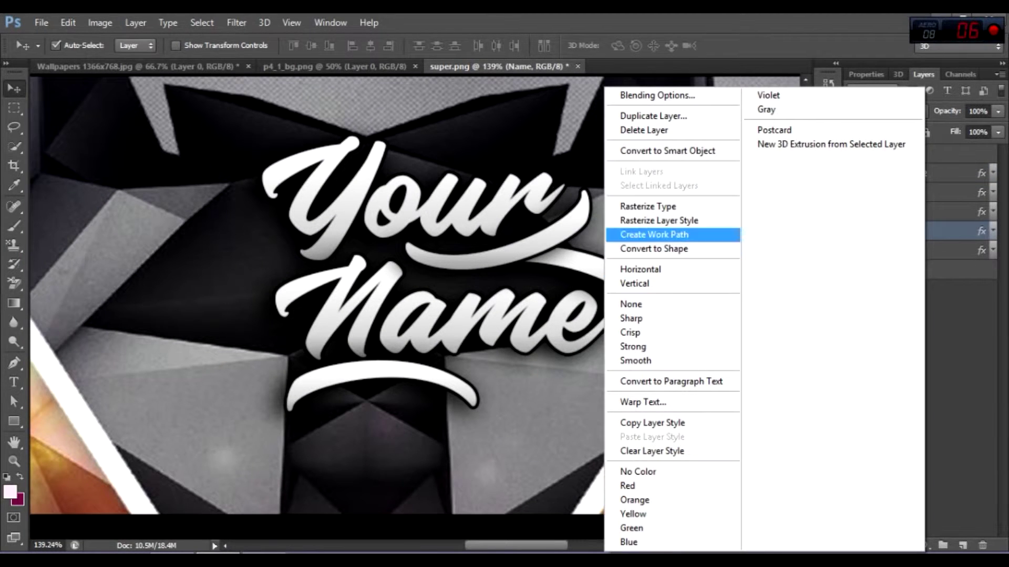
{"action": "left_click", "coordinate": [647, 207]}
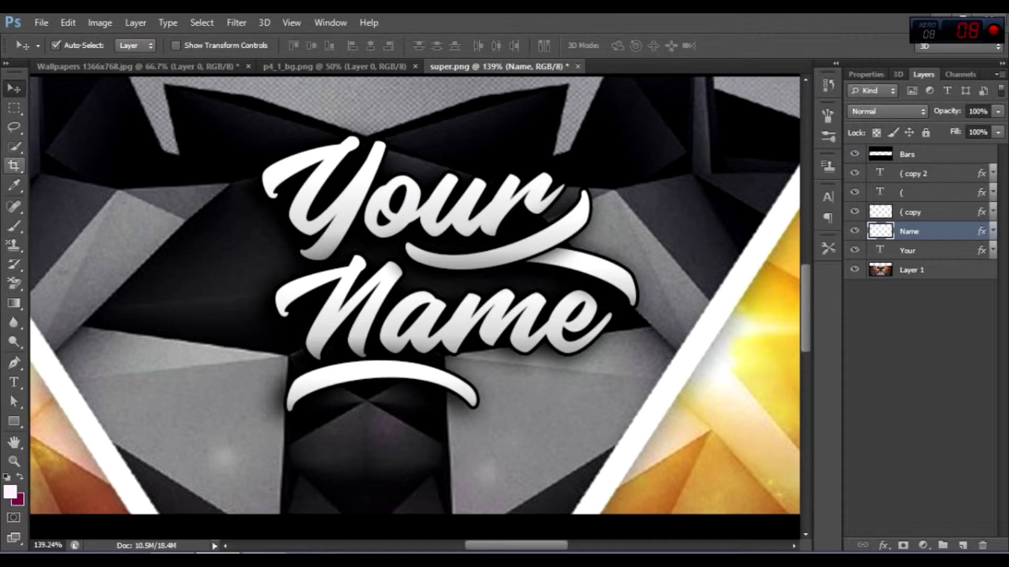
{"action": "left_click", "coordinate": [14, 146]}
{"action": "left_click", "coordinate": [925, 174]}
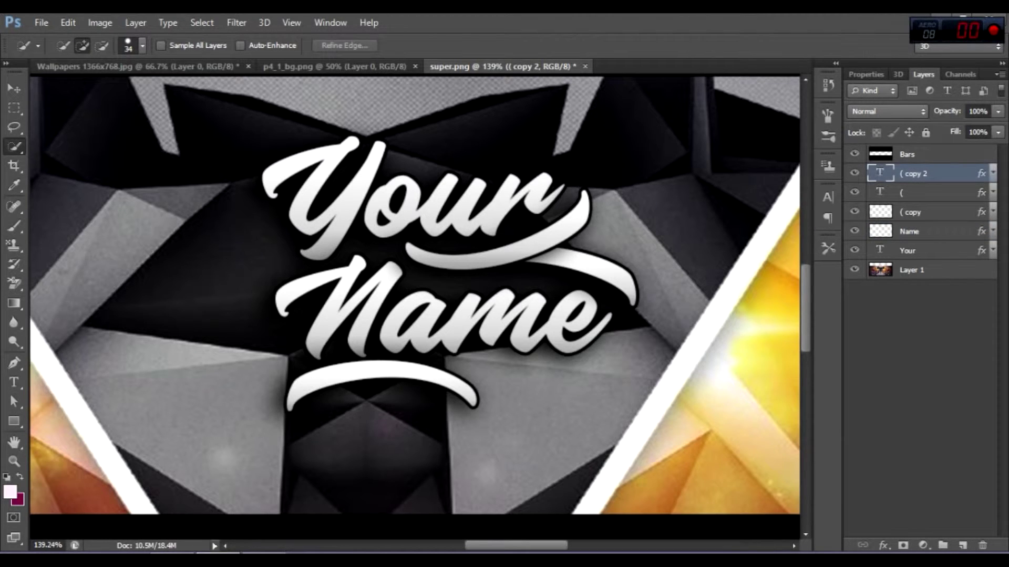
{"action": "left_click", "coordinate": [465, 395]}
Move the lower swoosh and its selection up over the bottom of "Name", and hide the swoosh layer
{"action": "key", "text": "v"}
{"action": "key", "text": "Up"}
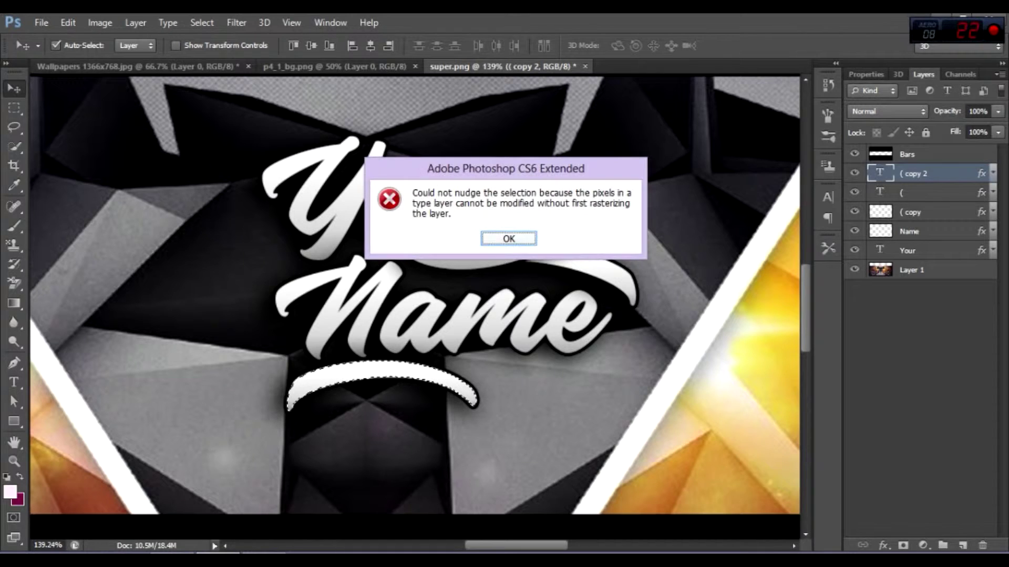
{"action": "key", "text": "Return"}
{"action": "left_click_drag", "start_coordinate": [449, 320], "coordinate": [443, 327]}
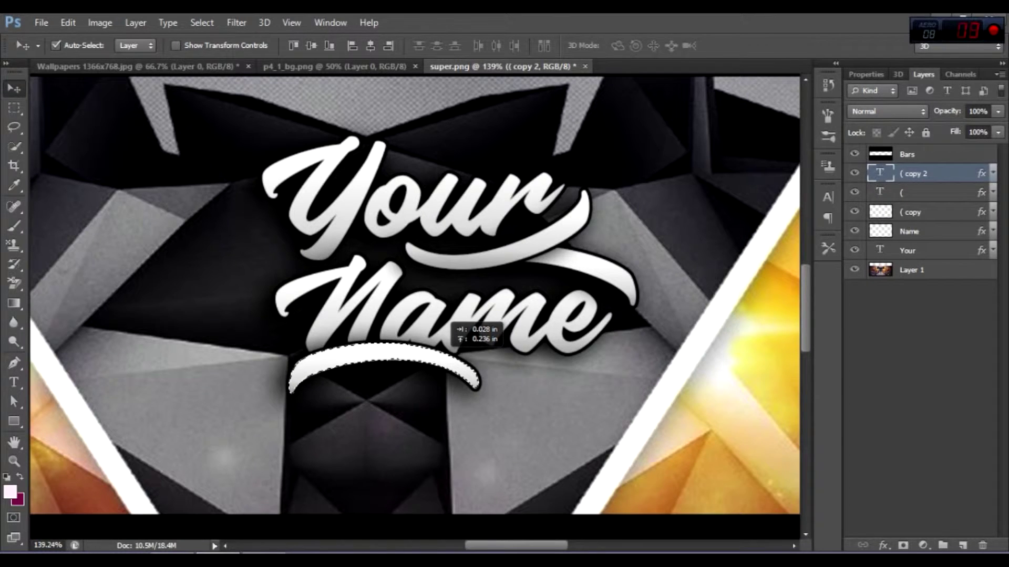
{"action": "key", "text": "ctrl+comma"}
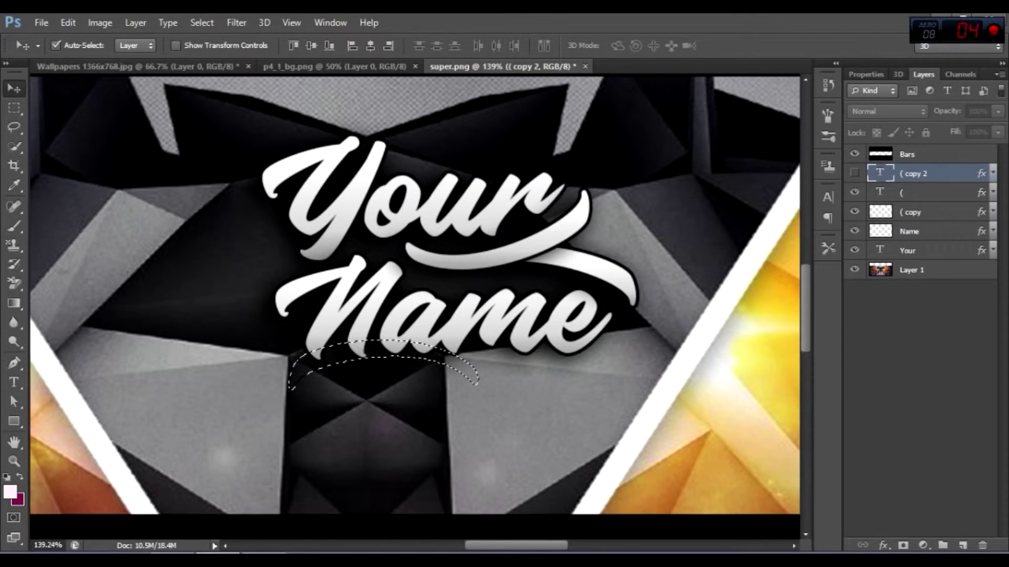
Erase the selected arc from the "Name" layer with a 90 px Clear-mode brush, deselect and show the lower swoosh again
{"action": "key", "text": "b"}
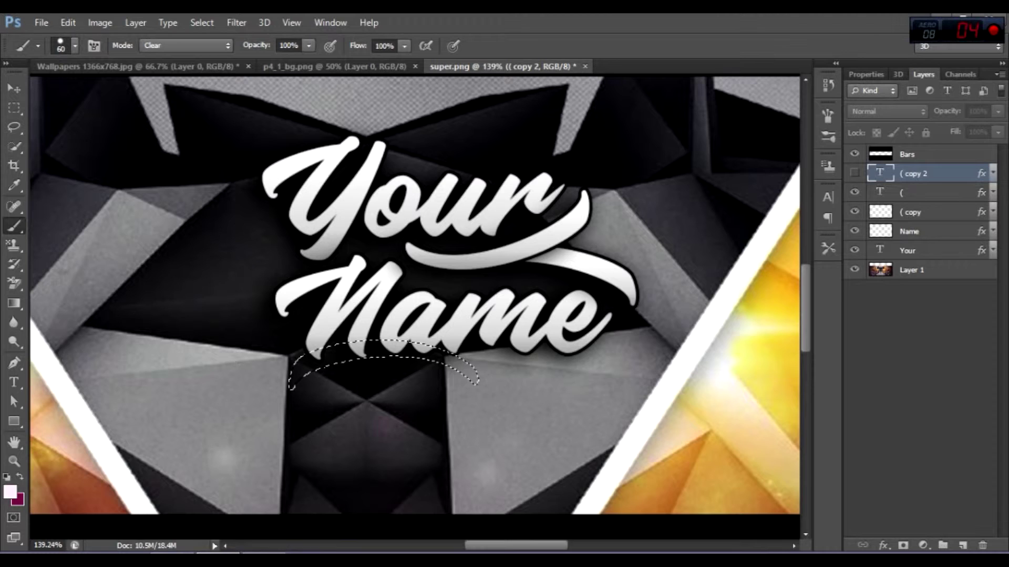
{"action": "left_click", "coordinate": [926, 231]}
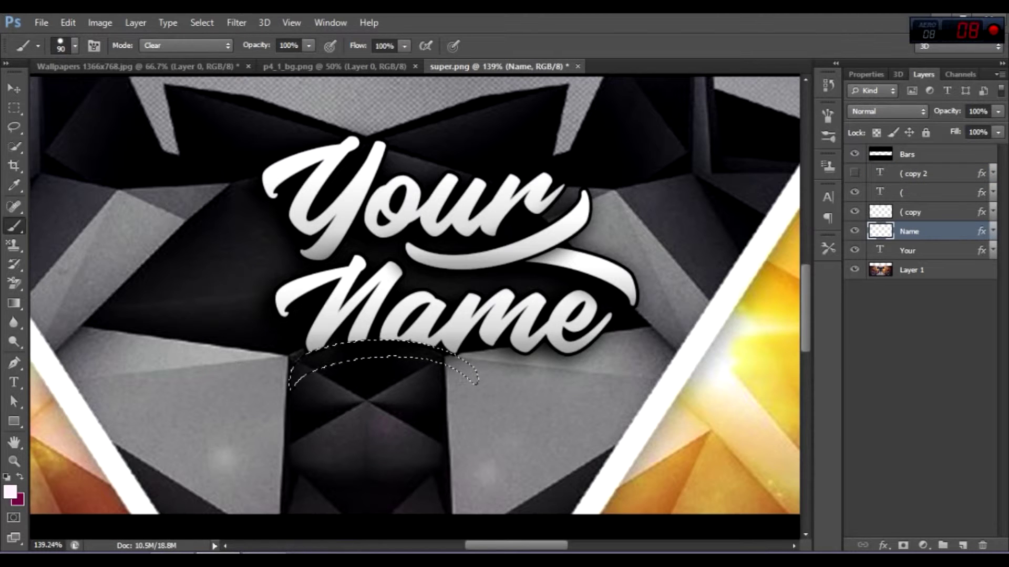
{"action": "key", "text": "v"}
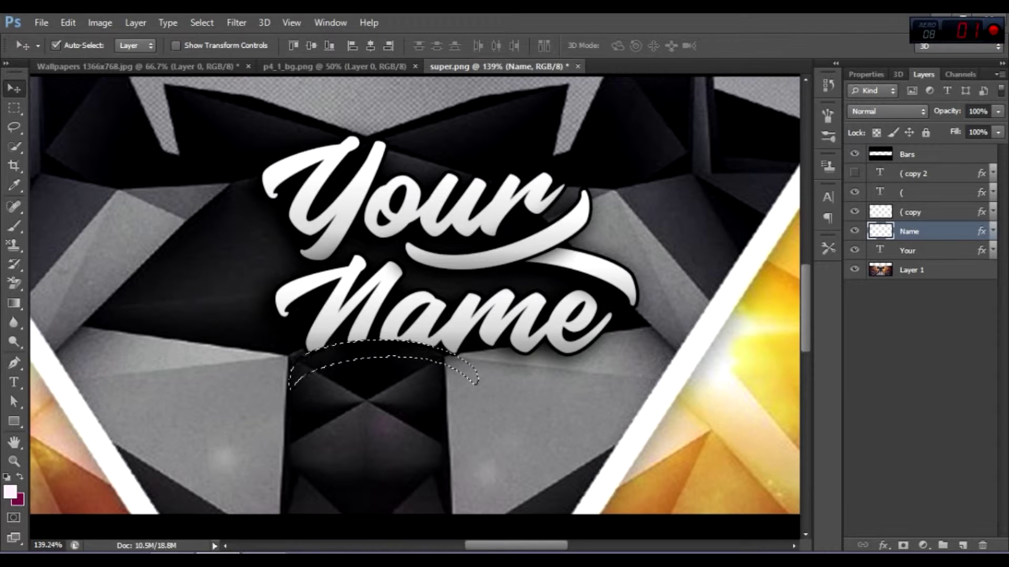
{"action": "key", "text": "m"}
{"action": "key", "text": "ctrl+d"}
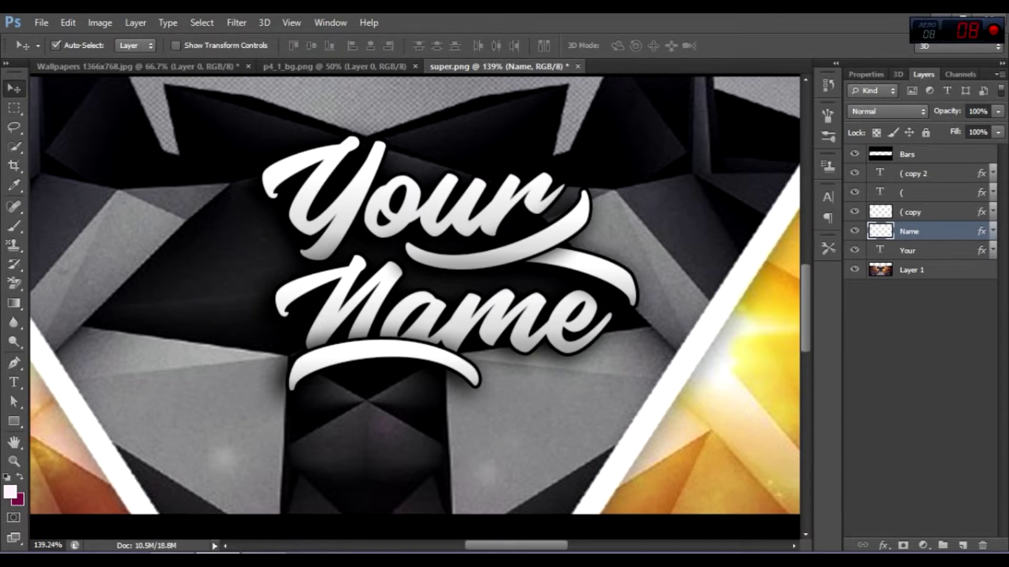
Nudge the lower swoosh slightly down so a narrow gap separates it from the cut letters of "Name"
{"action": "left_click", "coordinate": [925, 174]}
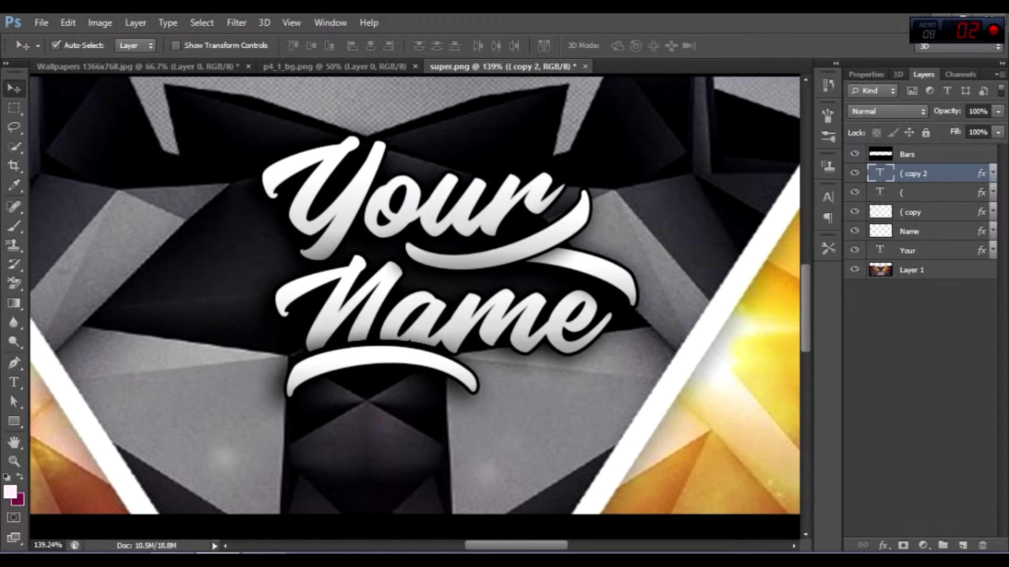
{"action": "scroll", "coordinate": [462, 315], "scroll_direction": "up", "scroll_amount": 1}
{"action": "key", "text": "Right"}
{"action": "key", "text": "Right"}
{"action": "key", "text": "Up"}
{"action": "key", "text": "Up"}
{"action": "key", "text": "Up"}
{"action": "key", "text": "Down"}
{"action": "key", "text": "Down"}
{"action": "key", "text": "Down"}
{"action": "key", "text": "Down"}
{"action": "key", "text": "Down"}
{"action": "key", "text": "ctrl+0"}
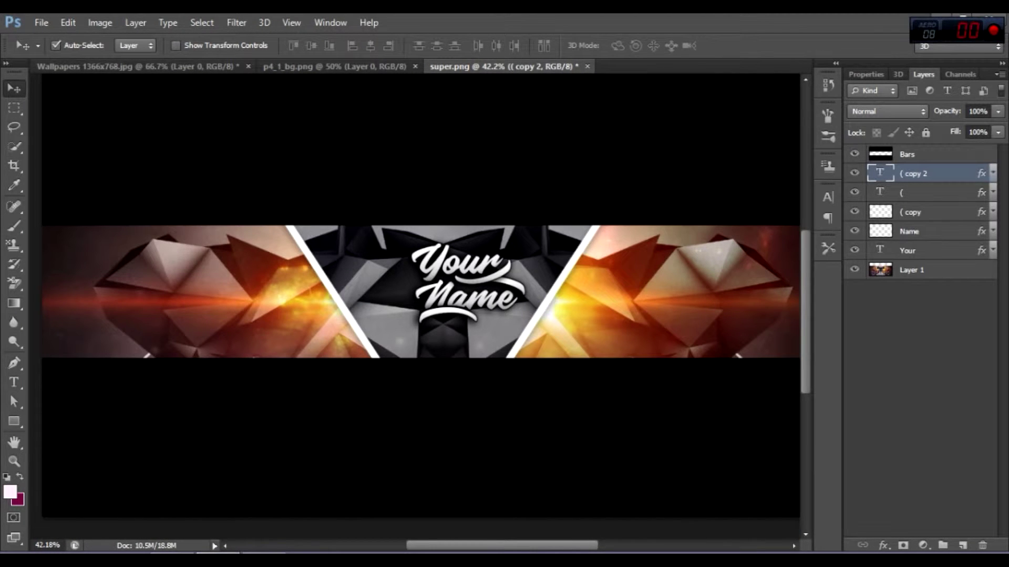
Select all five lettering and swoosh layers and scale them together to about 136.79%, centred between the white diagonals
{"action": "left_click", "coordinate": [924, 212], "text": "shift"}
{"action": "left_click", "coordinate": [925, 251], "text": "shift"}
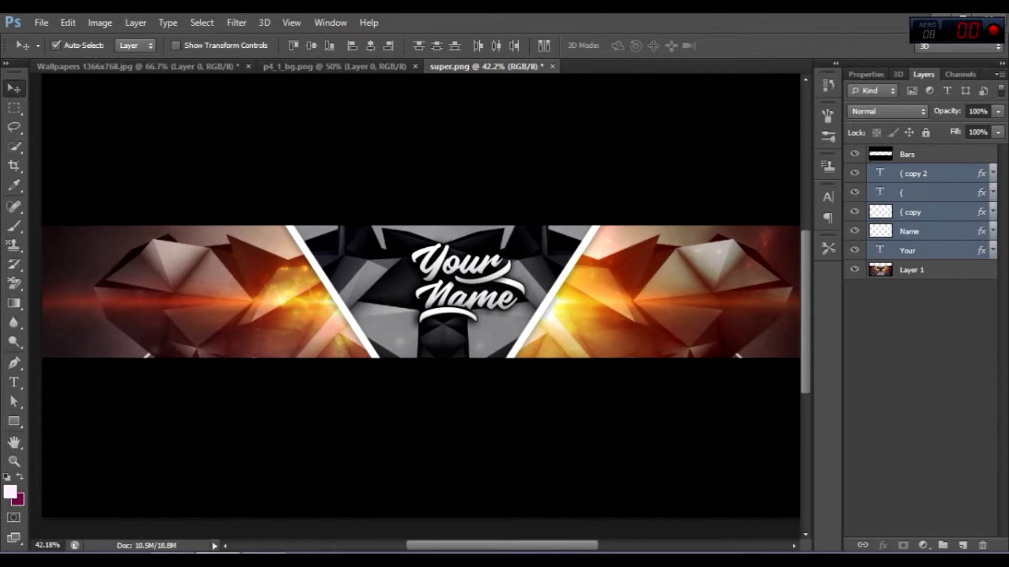
{"action": "key", "text": "ctrl+t"}
{"action": "left_click_drag", "start_coordinate": [527, 242], "coordinate": [491, 262]}
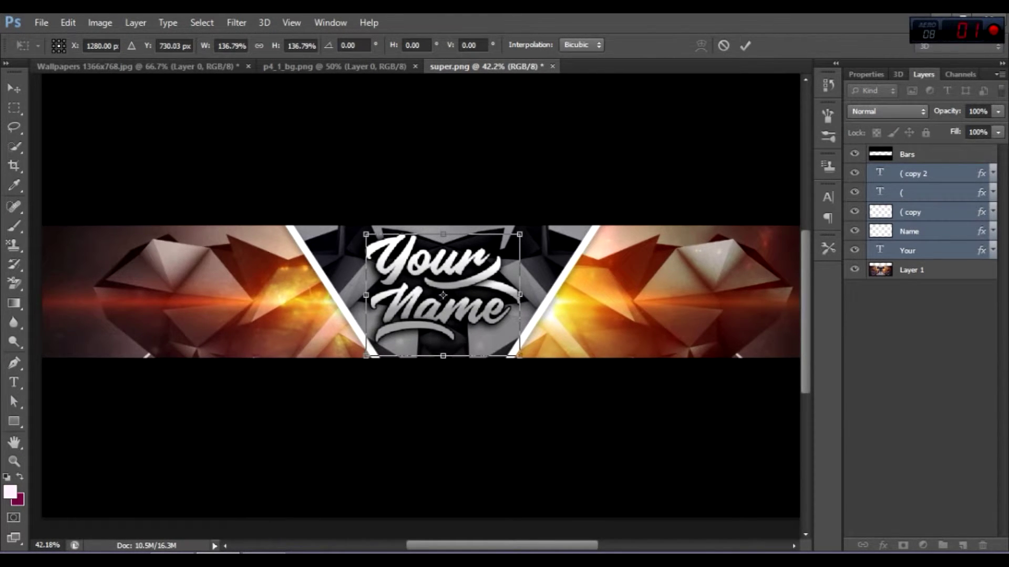
{"action": "key", "text": "Return"}
Nudge the enlarged lettering slightly to the right
{"action": "key", "text": "Right"}
{"action": "key", "text": "Right"}
{"action": "key", "text": "Right"}
{"action": "key", "text": "Right"}
{"action": "key", "text": "Right"}
{"action": "key", "text": "Right"}
{"action": "key", "text": "Right"}
{"action": "key", "text": "Right"}
{"action": "key", "text": "Right"}
{"action": "key", "text": "Right"}
{"action": "key", "text": "Right"}
{"action": "key", "text": "Right"}
{"action": "key", "text": "Right"}
{"action": "key", "text": "Right"}
{"action": "key", "text": "Right"}
{"action": "key", "text": "Right"}
{"action": "key", "text": "Right"}
{"action": "key", "text": "Right"}
{"action": "key", "text": "Right"}
{"action": "key", "text": "Right"}
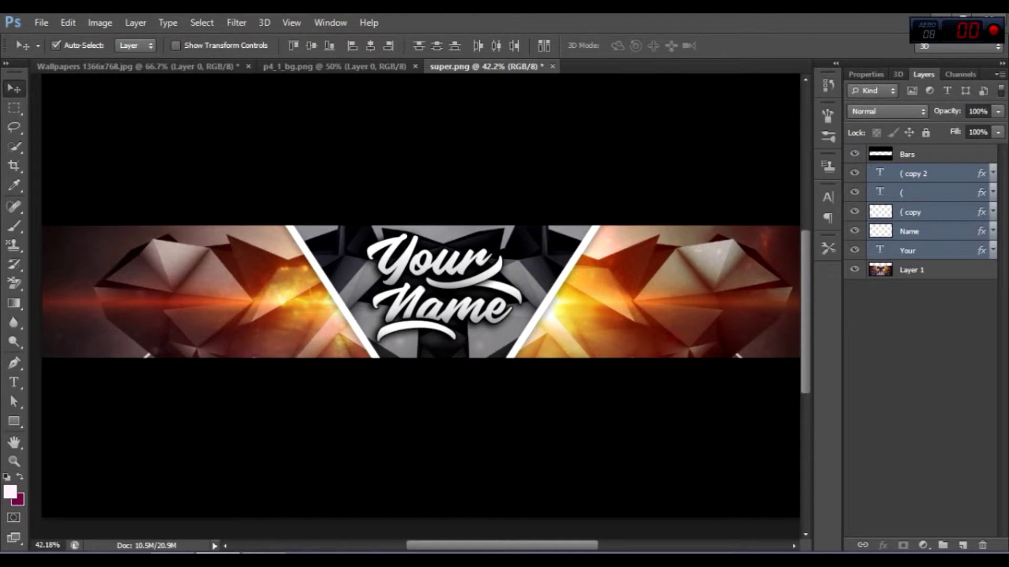
Try to align the lettering layers by their horizontal centres, and undo the alignment
{"action": "scroll", "coordinate": [421, 295], "scroll_direction": "down", "scroll_amount": 3}
{"action": "scroll", "coordinate": [420, 295], "scroll_direction": "up", "scroll_amount": 3}
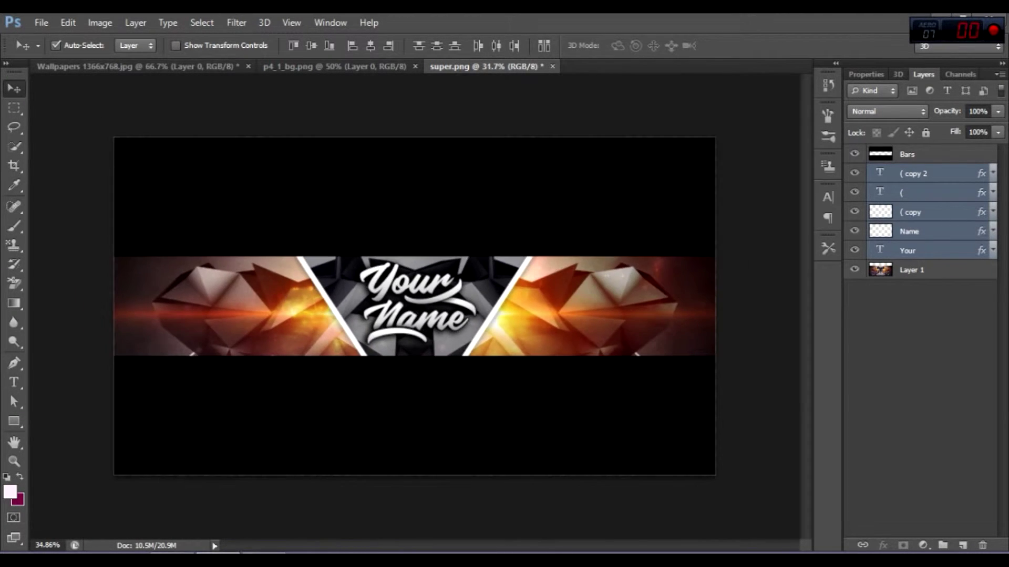
{"action": "scroll", "coordinate": [420, 295], "scroll_direction": "down", "scroll_amount": 1}
{"action": "left_click", "coordinate": [371, 45]}
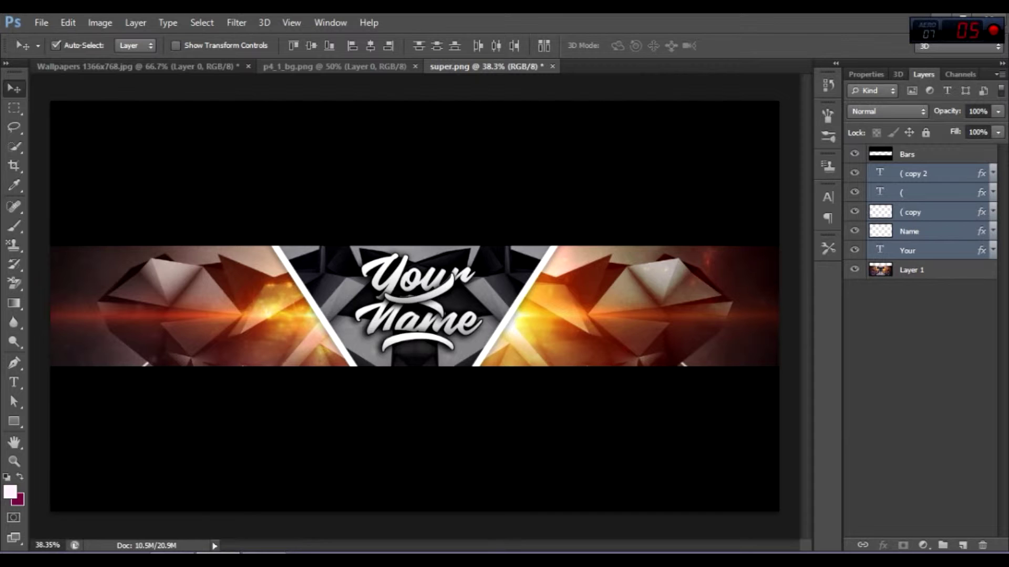
{"action": "key", "text": "ctrl+z"}
Bring the dark-corners layer from p4_1_bg.png into super.png and scale it to 133.33% width and 40.07% height over the banner strip
{"action": "left_click", "coordinate": [334, 66]}
{"action": "left_click_drag", "start_coordinate": [748, 143], "coordinate": [167, 74]}
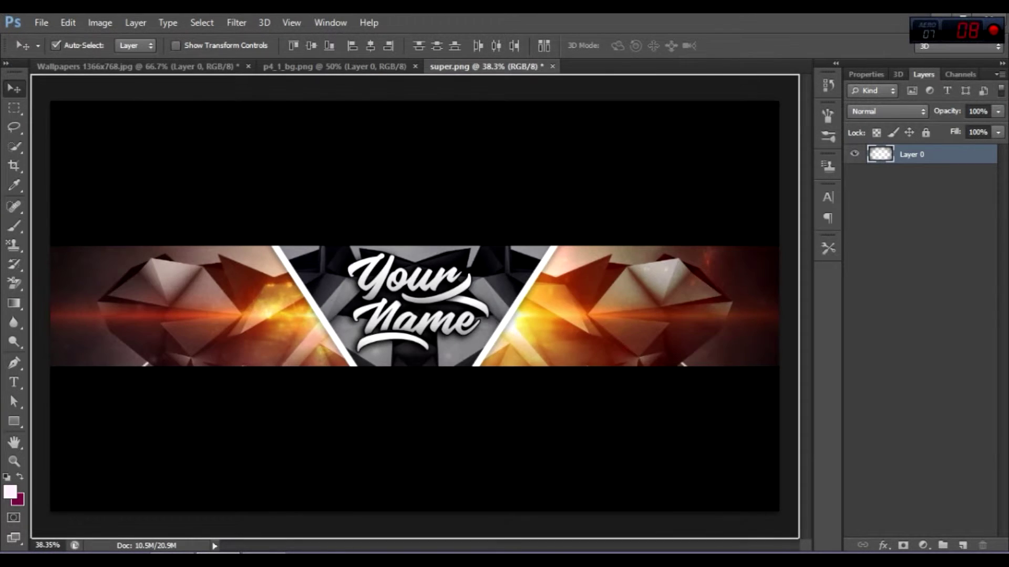
{"action": "key", "text": "ctrl+t"}
{"action": "left_click_drag", "start_coordinate": [484, 258], "coordinate": [628, 271]}
{"action": "left_click_drag", "start_coordinate": [629, 294], "coordinate": [630, 291]}
{"action": "left_click_drag", "start_coordinate": [289, 473], "coordinate": [164, 346]}
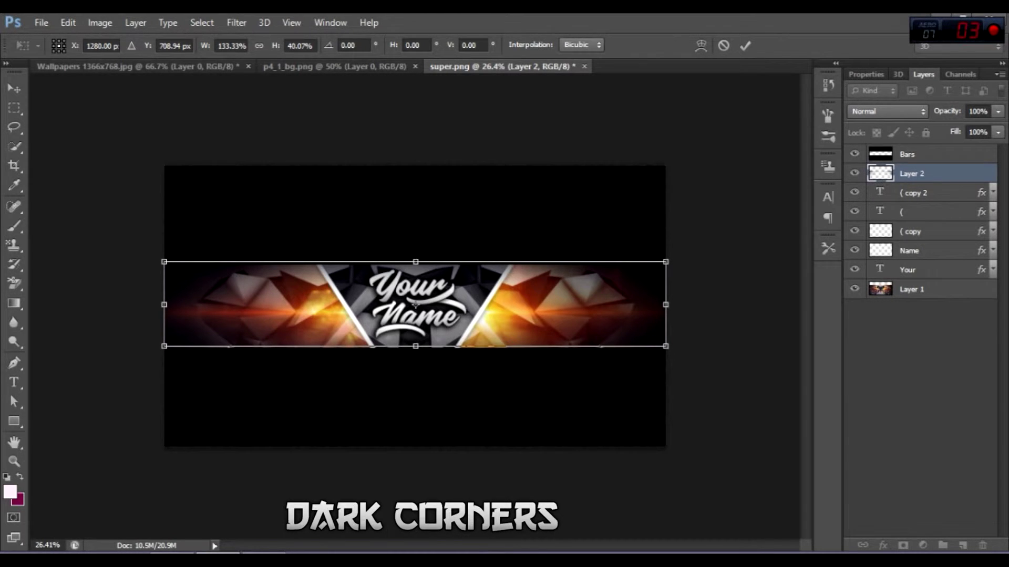
{"action": "key", "text": "Return"}
Lower the dark-corners layer's opacity, first to 62% and finally to 57%
{"action": "scroll", "coordinate": [460, 317], "scroll_direction": "up", "scroll_amount": 6}
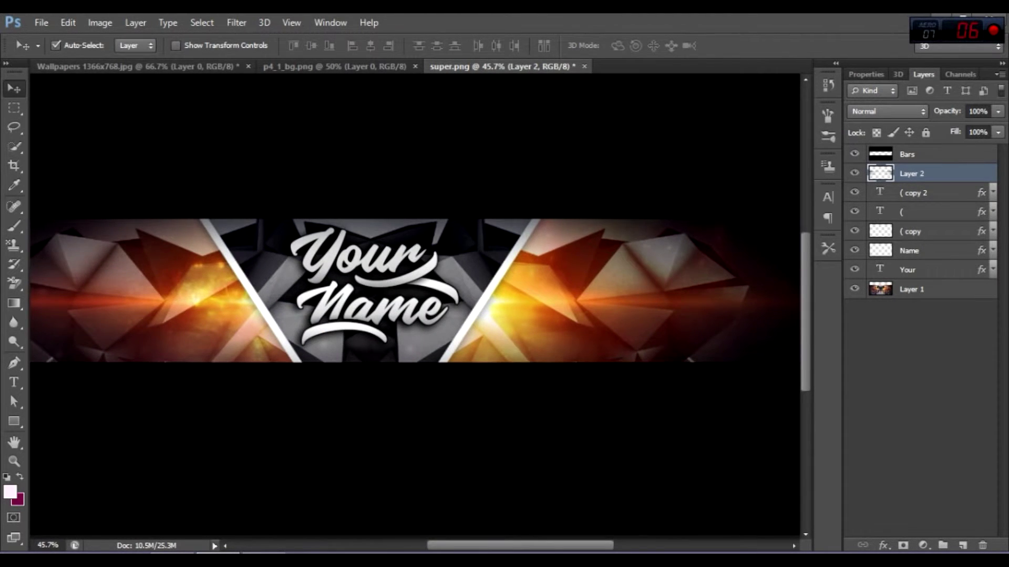
{"action": "scroll", "coordinate": [415, 305], "scroll_direction": "down", "scroll_amount": 3}
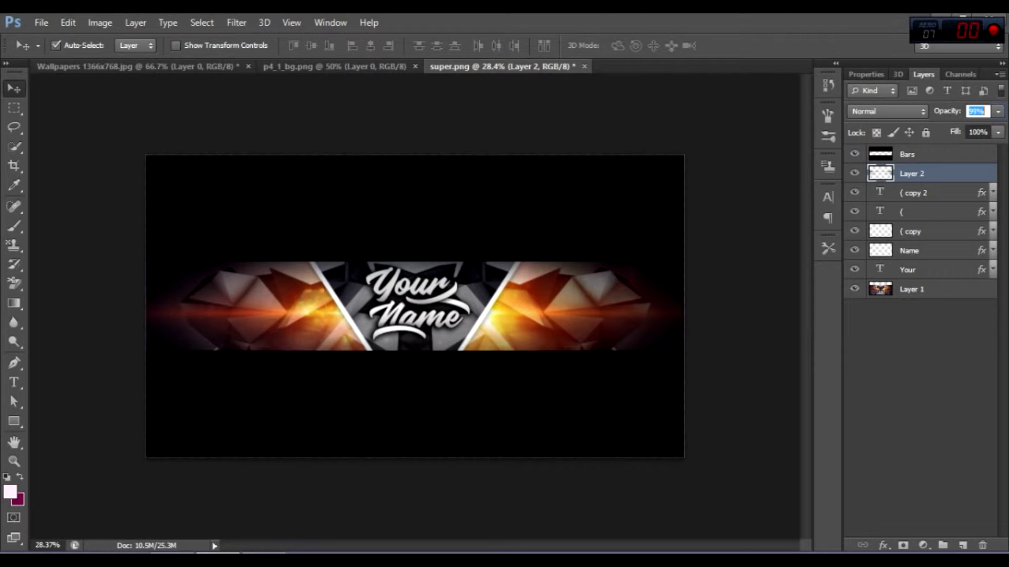
{"action": "type", "text": "62"}
{"action": "key", "text": "Return"}
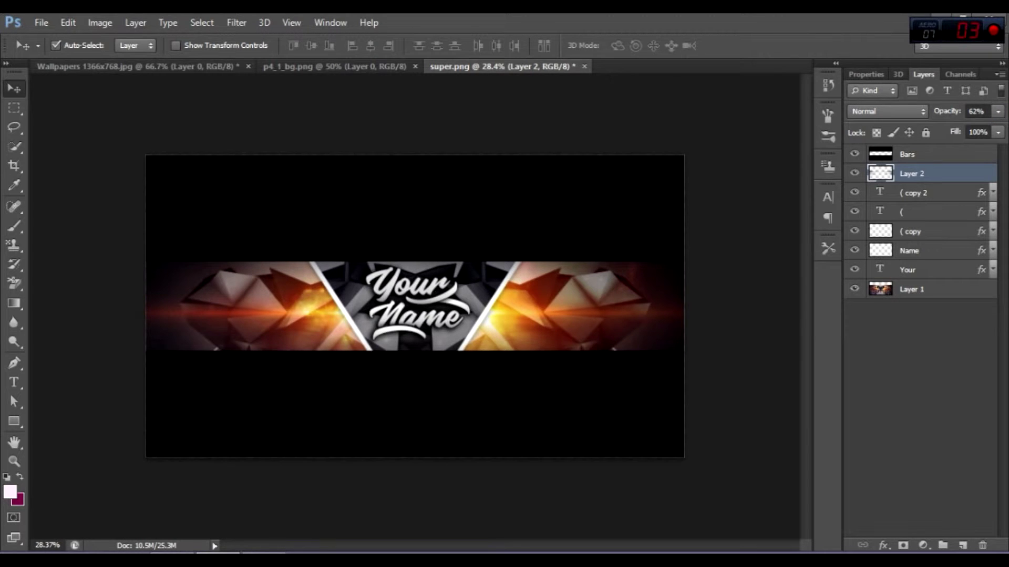
{"action": "scroll", "coordinate": [394, 319], "scroll_direction": "up", "scroll_amount": 6}
{"action": "scroll", "coordinate": [394, 320], "scroll_direction": "down", "scroll_amount": 6}
{"action": "key", "text": "alt+f"}
{"action": "key", "text": "Escape"}
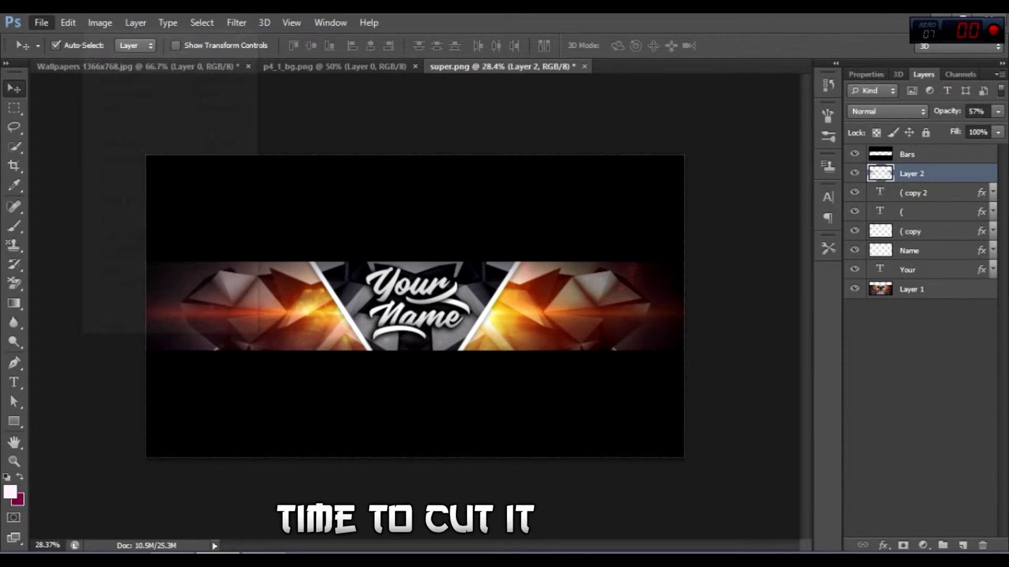
{"action": "key", "text": "alt+i"}
{"action": "key", "text": "Escape"}
Set the crop area to the banner strip, excluding the black areas above and below it
{"action": "left_click", "coordinate": [14, 165]}
{"action": "left_click_drag", "start_coordinate": [436, 156], "coordinate": [435, 207]}
{"action": "scroll", "coordinate": [424, 339], "scroll_direction": "up", "scroll_amount": 6}
{"action": "scroll", "coordinate": [423, 339], "scroll_direction": "down", "scroll_amount": 4}
{"action": "left_click_drag", "start_coordinate": [423, 454], "coordinate": [419, 306]}
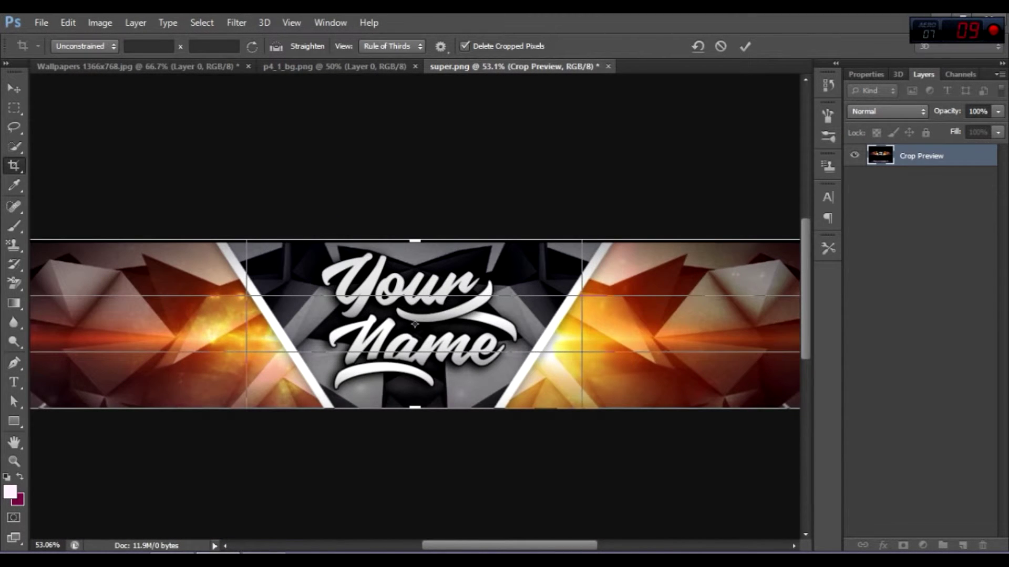
Fine-tune the crop's upper edge to the banner artwork and apply the crop
{"action": "left_click_drag", "start_coordinate": [424, 240], "coordinate": [424, 244]}
{"action": "scroll", "coordinate": [423, 332], "scroll_direction": "up", "scroll_amount": 6}
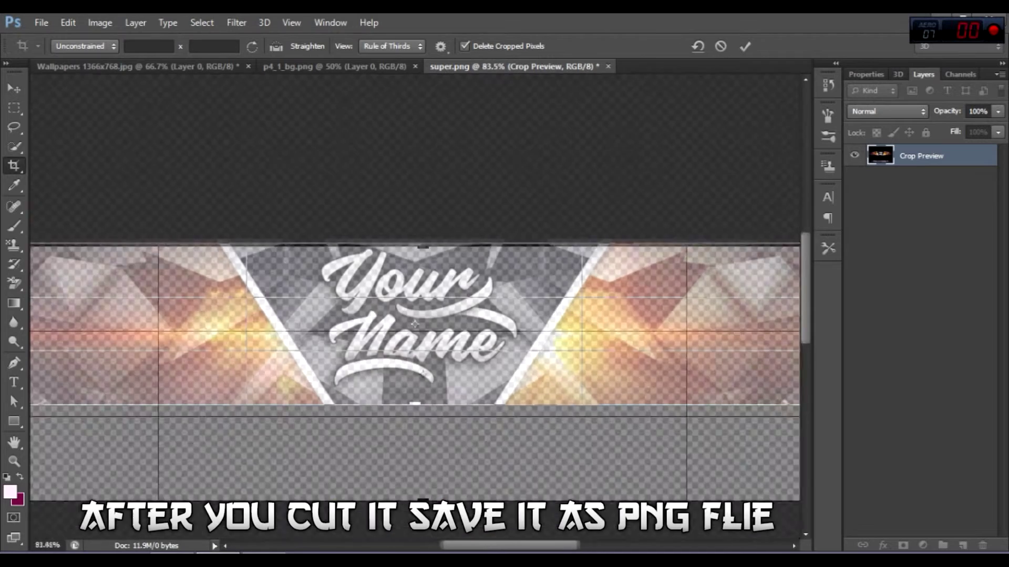
{"action": "left_click_drag", "start_coordinate": [424, 164], "coordinate": [423, 162]}
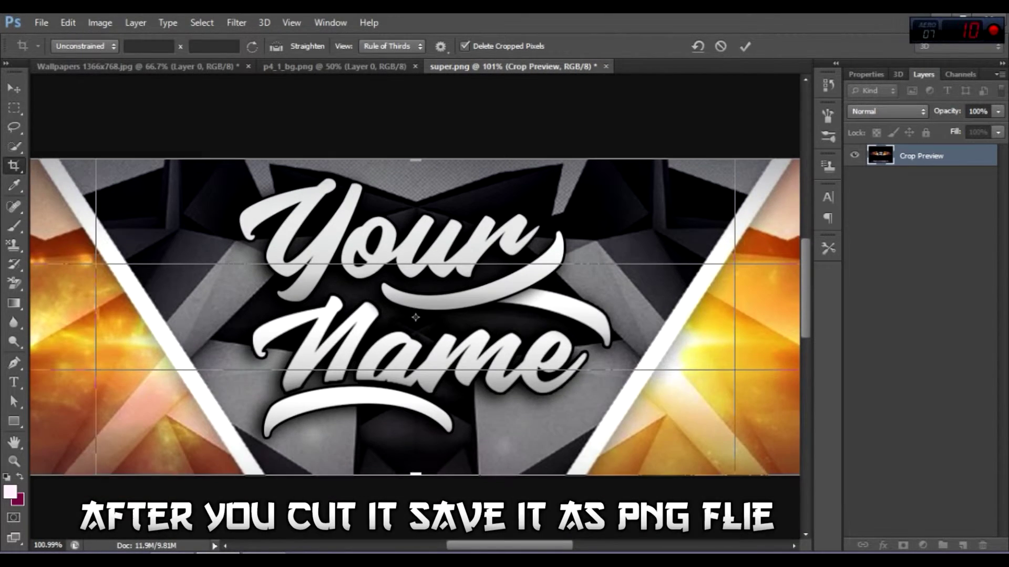
{"action": "scroll", "coordinate": [415, 317], "scroll_direction": "down", "scroll_amount": 4}
{"action": "key", "text": "Return"}
{"action": "scroll", "coordinate": [415, 306], "scroll_direction": "down", "scroll_amount": 2}
{"action": "key", "text": "v"}
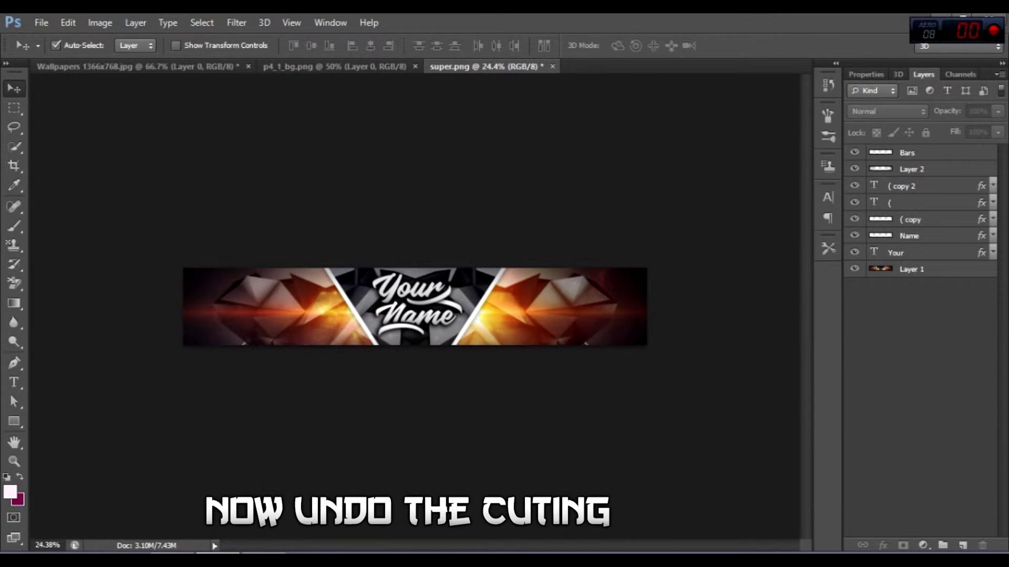
Undo the crop in super.png
{"action": "key", "text": "ctrl+z"}
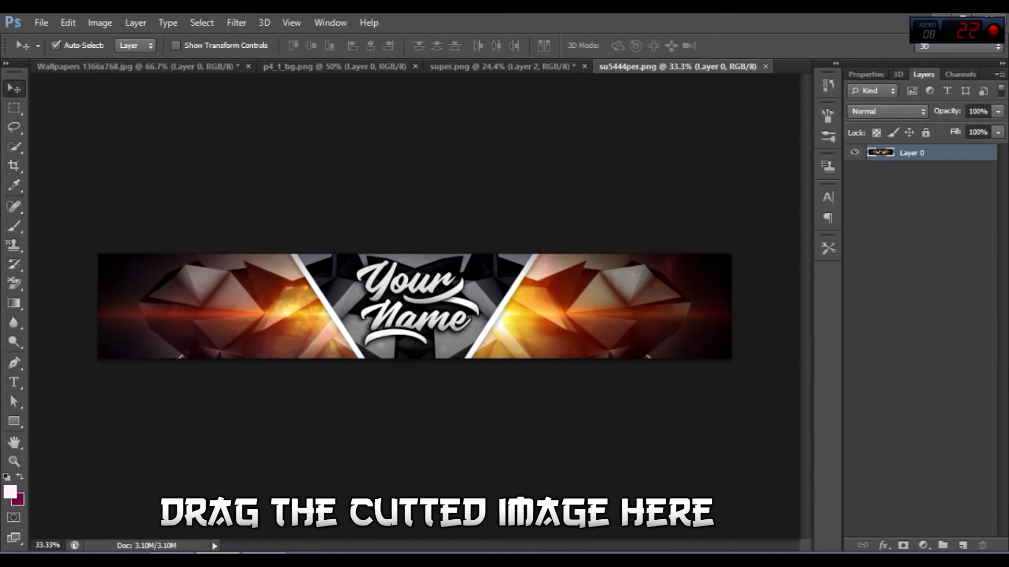
Copy the cropped banner from su5444per.png into super.png, stack it above the Bars layer and place it directly above the original strip
{"action": "left_click_drag", "start_coordinate": [399, 307], "coordinate": [138, 67]}
{"action": "key", "text": "ctrl+Tab"}
{"action": "key", "text": "ctrl+Tab"}
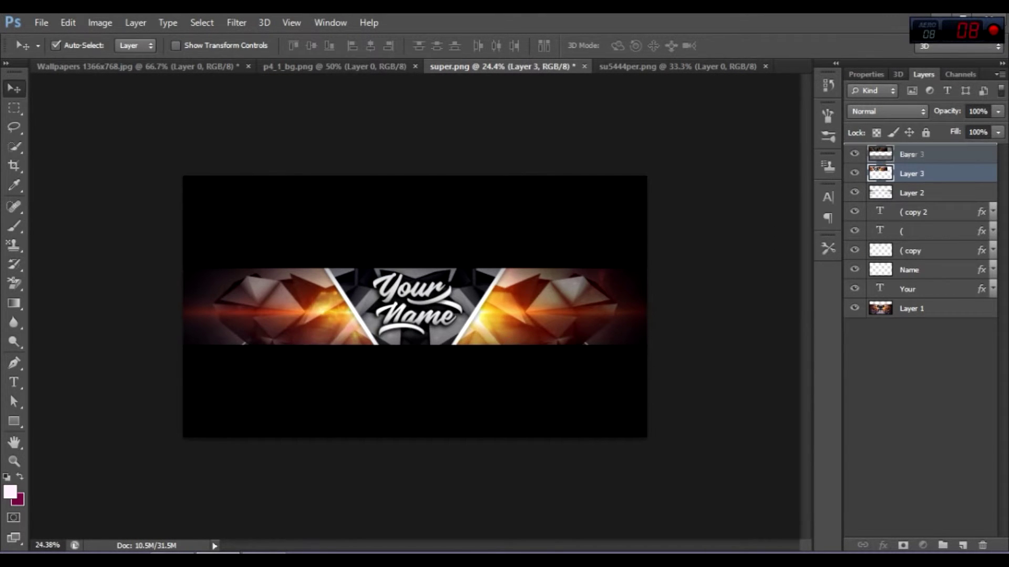
{"action": "key", "text": "ctrl+]"}
{"action": "left_click_drag", "start_coordinate": [362, 204], "coordinate": [450, 211]}
{"action": "scroll", "coordinate": [450, 211], "scroll_direction": "up", "scroll_amount": 4}
{"action": "scroll", "coordinate": [415, 306], "scroll_direction": "up", "scroll_amount": 4}
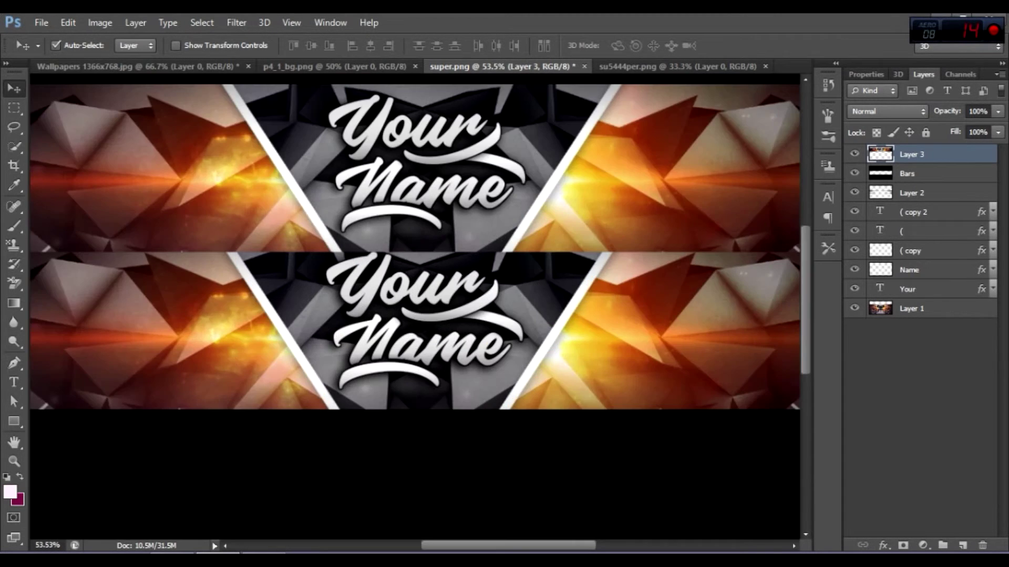
Enlarge the pasted banner copy proportionally to cover the upper black area and shift it back towards the canvas centre
{"action": "scroll", "coordinate": [415, 306], "scroll_direction": "down", "scroll_amount": 3}
{"action": "key", "text": "ctrl+t"}
{"action": "scroll", "coordinate": [415, 307], "scroll_direction": "down", "scroll_amount": 1}
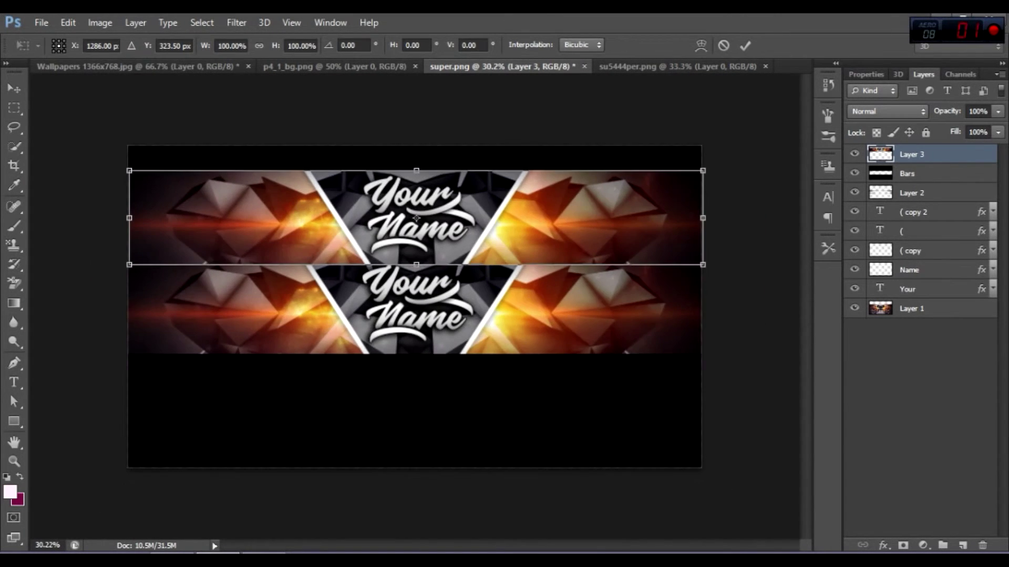
{"action": "left_click_drag", "start_coordinate": [702, 171], "coordinate": [888, 140]}
{"action": "left_click_drag", "start_coordinate": [675, 203], "coordinate": [571, 202]}
{"action": "key", "text": "Return"}
{"action": "scroll", "coordinate": [407, 203], "scroll_direction": "up", "scroll_amount": 3}
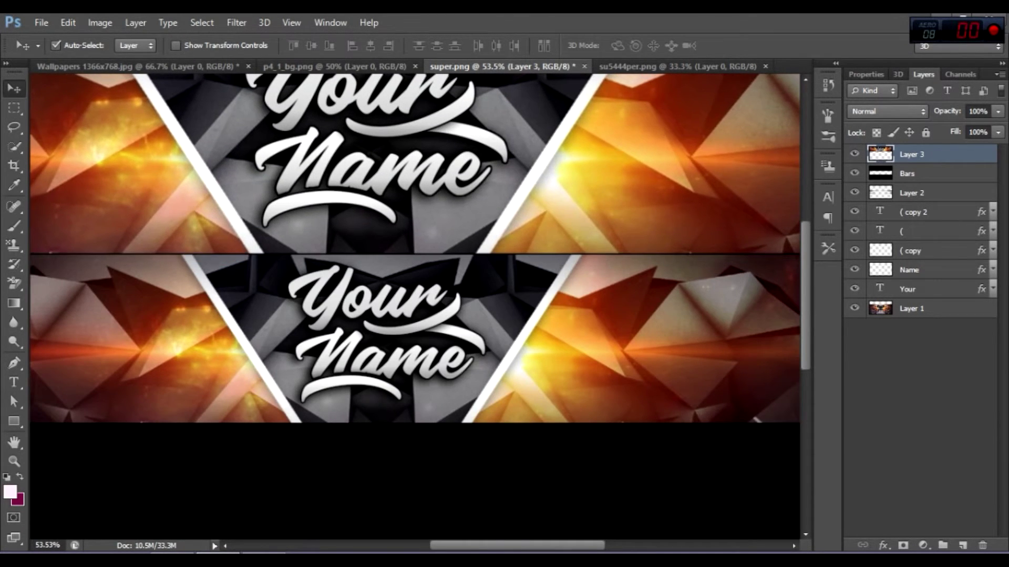
Scale the pasted banner copy down slightly, centre it horizontally and nudge it upwards to align with the upper black area
{"action": "scroll", "coordinate": [407, 202], "scroll_direction": "down", "scroll_amount": 4}
{"action": "scroll", "coordinate": [409, 217], "scroll_direction": "up", "scroll_amount": 1}
{"action": "key", "text": "ctrl+t"}
{"action": "left_click_drag", "start_coordinate": [722, 166], "coordinate": [691, 171]}
{"action": "key", "text": "Return"}
{"action": "left_click_drag", "start_coordinate": [630, 202], "coordinate": [651, 203]}
{"action": "key", "text": "shift+Up"}
{"action": "key", "text": "shift+Up"}
Apply a Surface Blur to the pasted banner copy with a radius of 18 pixels and a threshold of 38 levels
{"action": "left_click", "coordinate": [236, 22]}
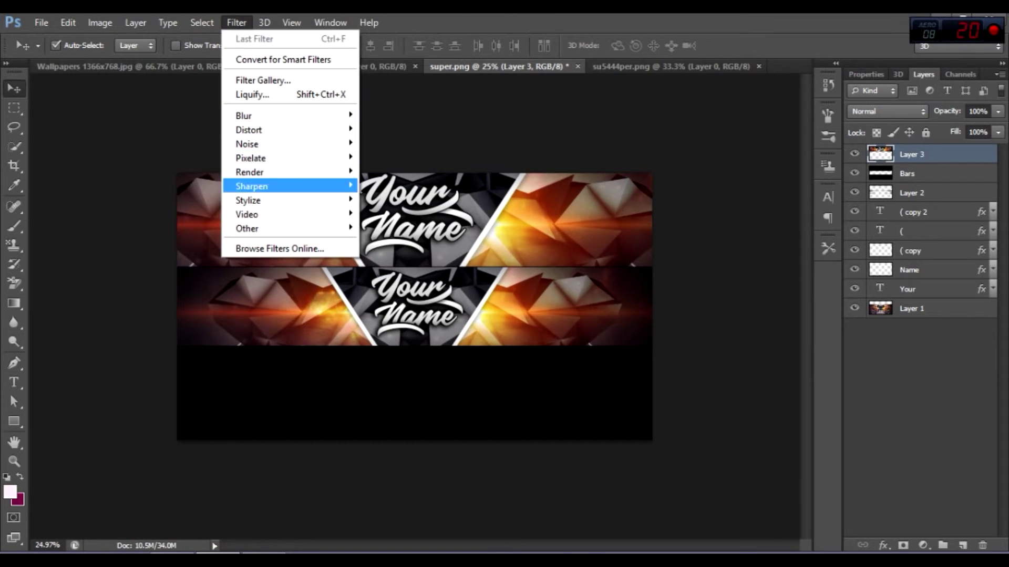
{"action": "mouse_move", "coordinate": [244, 116]}
{"action": "left_click", "coordinate": [397, 277]}
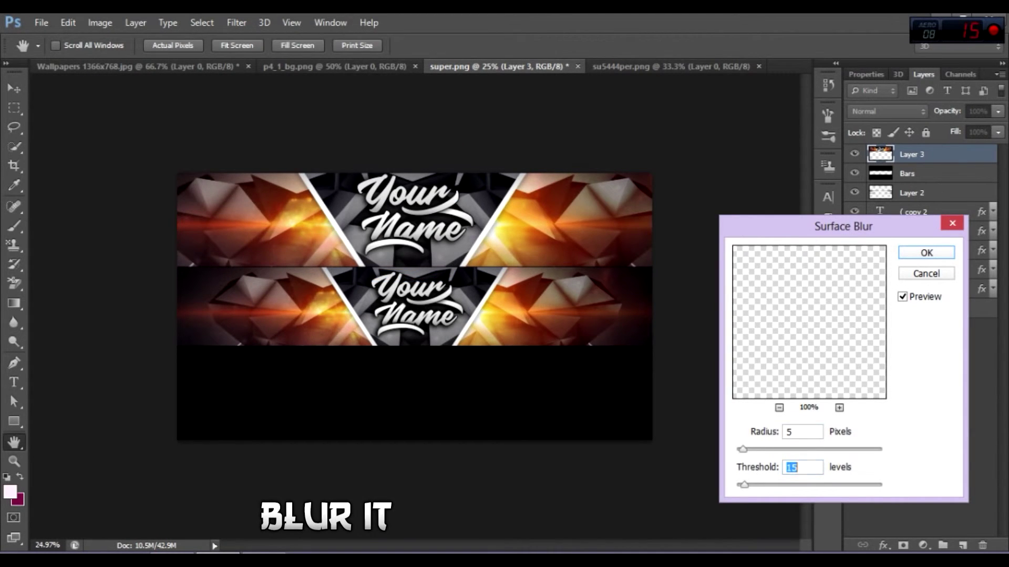
{"action": "left_click_drag", "start_coordinate": [742, 449], "coordinate": [756, 449]}
{"action": "key", "text": "Tab"}
{"action": "key", "text": "Up"}
{"action": "key", "text": "Up"}
{"action": "key", "text": "Up"}
{"action": "key", "text": "Up"}
{"action": "key", "text": "Up"}
{"action": "key", "text": "Up"}
{"action": "key", "text": "Up"}
{"action": "key", "text": "Up"}
{"action": "key", "text": "Up"}
{"action": "key", "text": "Up"}
{"action": "key", "text": "Up"}
{"action": "key", "text": "Up"}
{"action": "key", "text": "Up"}
{"action": "key", "text": "Up"}
{"action": "key", "text": "Up"}
{"action": "key", "text": "Up"}
{"action": "key", "text": "Up"}
{"action": "key", "text": "Up"}
{"action": "key", "text": "Up"}
{"action": "key", "text": "Up"}
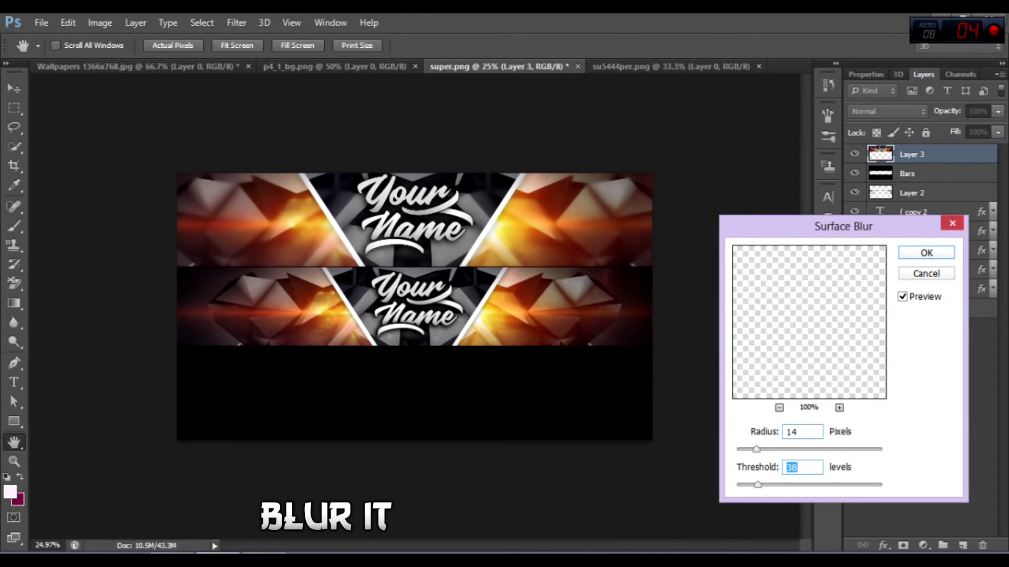
{"action": "key", "text": "shift+Tab"}
{"action": "key", "text": "Up"}
{"action": "key", "text": "Up"}
{"action": "key", "text": "Up"}
{"action": "key", "text": "Up"}
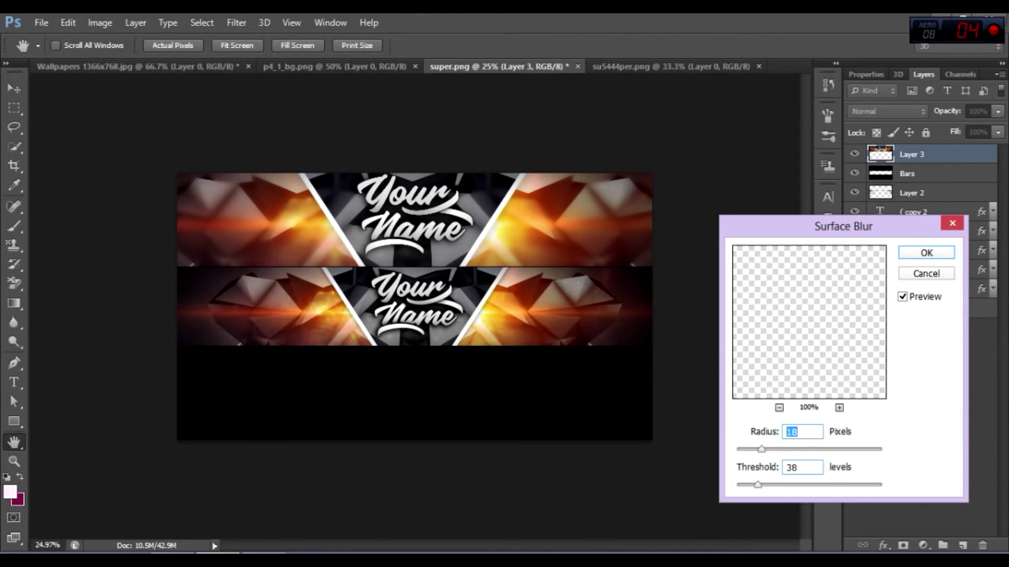
{"action": "key", "text": "Return"}
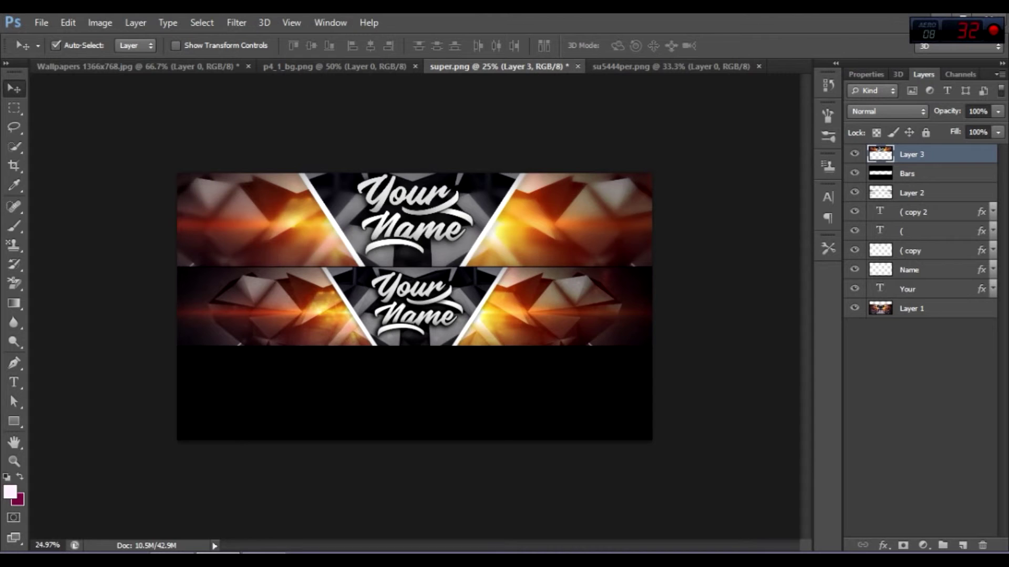
Duplicate the blurred banner layer and move the duplicate straight down to fill the black area below the original strip
{"action": "scroll", "coordinate": [414, 307], "scroll_direction": "down", "scroll_amount": 1}
{"action": "scroll", "coordinate": [415, 307], "scroll_direction": "up", "scroll_amount": 6}
{"action": "scroll", "coordinate": [415, 307], "scroll_direction": "down", "scroll_amount": 1}
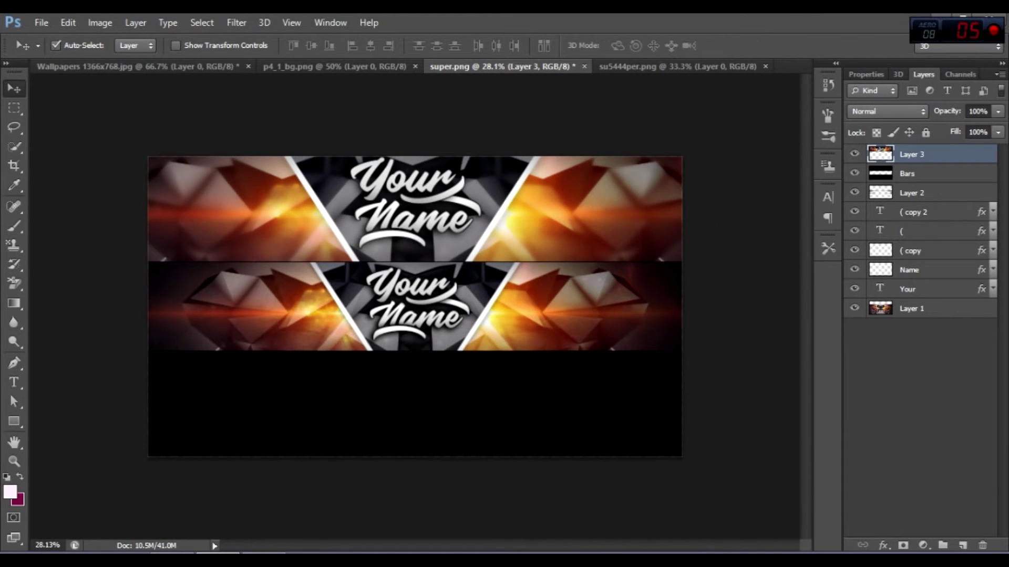
{"action": "key", "text": "ctrl+j"}
{"action": "key", "text": "shift+Down"}
{"action": "key", "text": "shift+Down"}
{"action": "key", "text": "shift+Down"}
{"action": "key", "text": "shift+Down"}
{"action": "key", "text": "shift+Down"}
{"action": "key", "text": "shift+Down"}
{"action": "key", "text": "shift+Down"}
{"action": "key", "text": "shift+Down"}
{"action": "key", "text": "shift+Down"}
{"action": "key", "text": "shift+Down"}
{"action": "key", "text": "shift+Down"}
{"action": "key", "text": "shift+Down"}
{"action": "key", "text": "shift+Down"}
{"action": "key", "text": "shift+Down"}
{"action": "key", "text": "shift+Down"}
{"action": "key", "text": "shift+Down"}
{"action": "key", "text": "shift+Down"}
{"action": "key", "text": "shift+Down"}
{"action": "key", "text": "shift+Down"}
{"action": "key", "text": "shift+Down"}
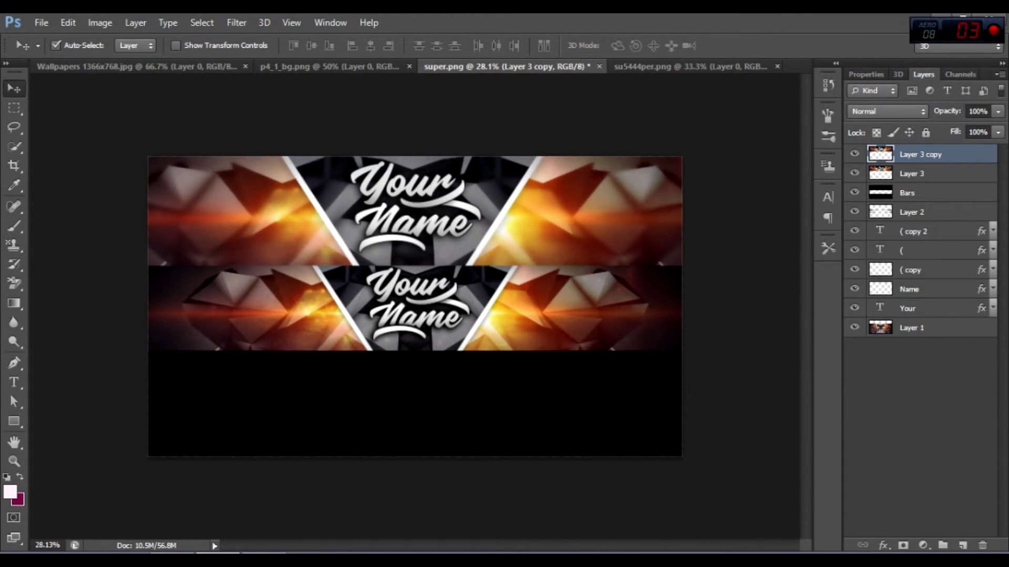
{"action": "key", "text": "shift+Down"}
{"action": "key", "text": "shift+Down"}
{"action": "key", "text": "shift+Down"}
{"action": "key", "text": "shift+Down"}
{"action": "key", "text": "shift+Down"}
{"action": "key", "text": "shift+Down"}
{"action": "key", "text": "shift+Down"}
{"action": "key", "text": "shift+Down"}
{"action": "key", "text": "shift+Down"}
{"action": "key", "text": "shift+Down"}
{"action": "key", "text": "shift+Down"}
{"action": "key", "text": "shift+Down"}
{"action": "key", "text": "shift+Down"}
{"action": "key", "text": "shift+Down"}
{"action": "key", "text": "shift+Down"}
{"action": "key", "text": "shift+Down"}
{"action": "key", "text": "shift+Down"}
{"action": "key", "text": "shift+Down"}
{"action": "key", "text": "shift+Down"}
{"action": "key", "text": "shift+Down"}
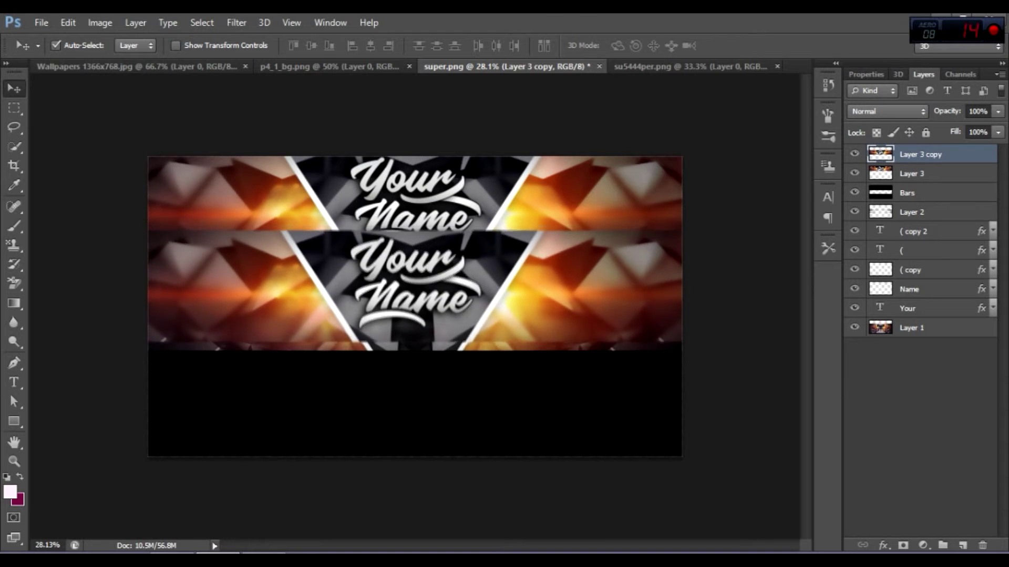
{"action": "key", "text": "shift+Down"}
{"action": "key", "text": "shift+Down"}
{"action": "key", "text": "shift+Down"}
{"action": "key", "text": "shift+Down"}
{"action": "key", "text": "shift+Down"}
{"action": "key", "text": "shift+Down"}
{"action": "key", "text": "shift+Down"}
{"action": "key", "text": "shift+Down"}
{"action": "key", "text": "shift+Down"}
{"action": "key", "text": "shift+Down"}
{"action": "key", "text": "shift+Down"}
{"action": "key", "text": "shift+Down"}
{"action": "key", "text": "shift+Down"}
{"action": "key", "text": "shift+Down"}
{"action": "key", "text": "shift+Down"}
{"action": "key", "text": "shift+Down"}
{"action": "key", "text": "shift+Down"}
{"action": "key", "text": "shift+Down"}
{"action": "key", "text": "shift+Down"}
{"action": "key", "text": "shift+Down"}
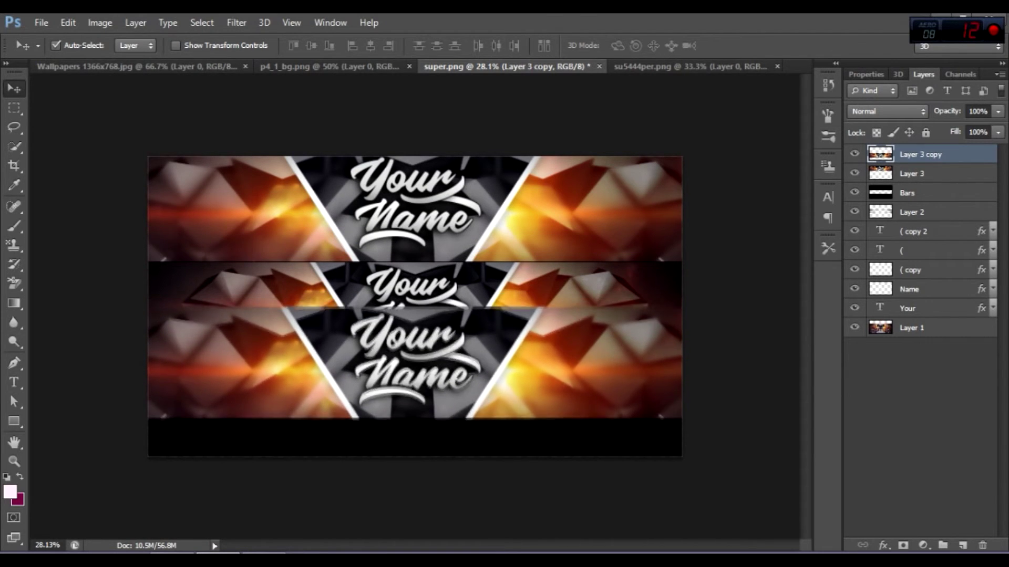
{"action": "key", "text": "shift+Down"}
{"action": "key", "text": "shift+Down"}
{"action": "key", "text": "shift+Down"}
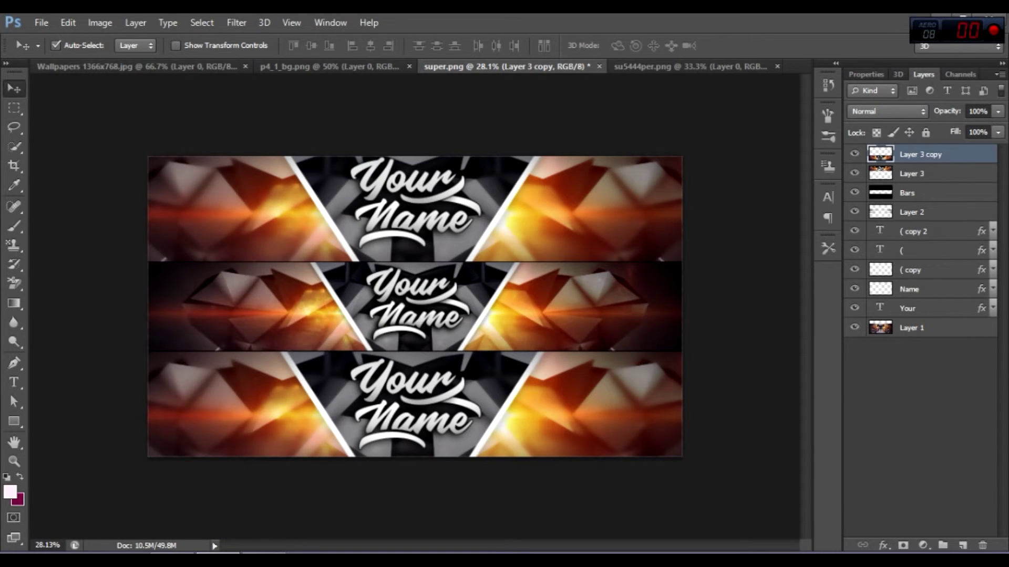
Duplicate the dark-corners layer, Layer 2, and stretch the duplicate vertically to 333.33% so it spans the whole canvas
{"action": "left_click", "coordinate": [921, 212]}
{"action": "key", "text": "ctrl+j"}
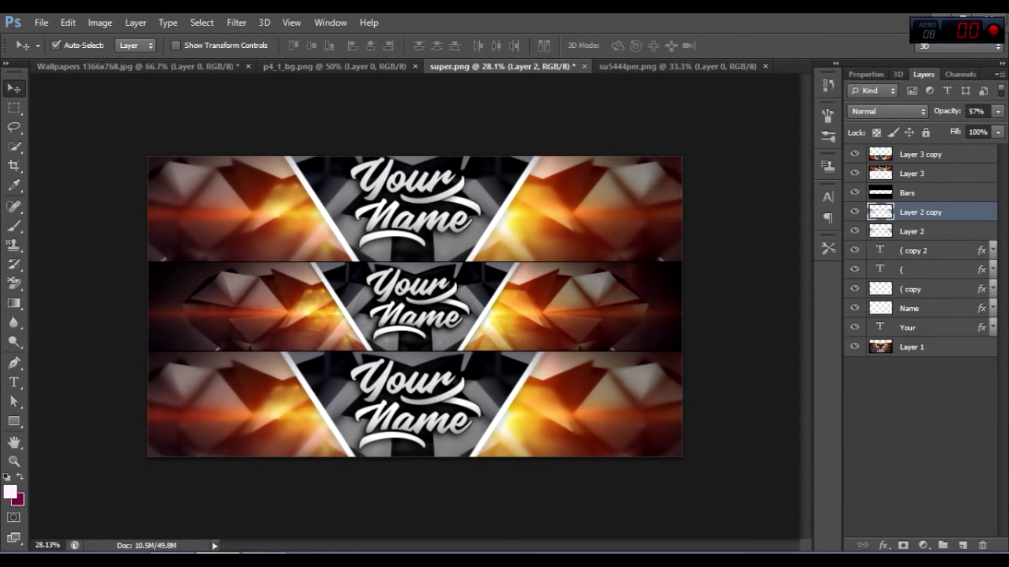
{"action": "key", "text": "ctrl+t"}
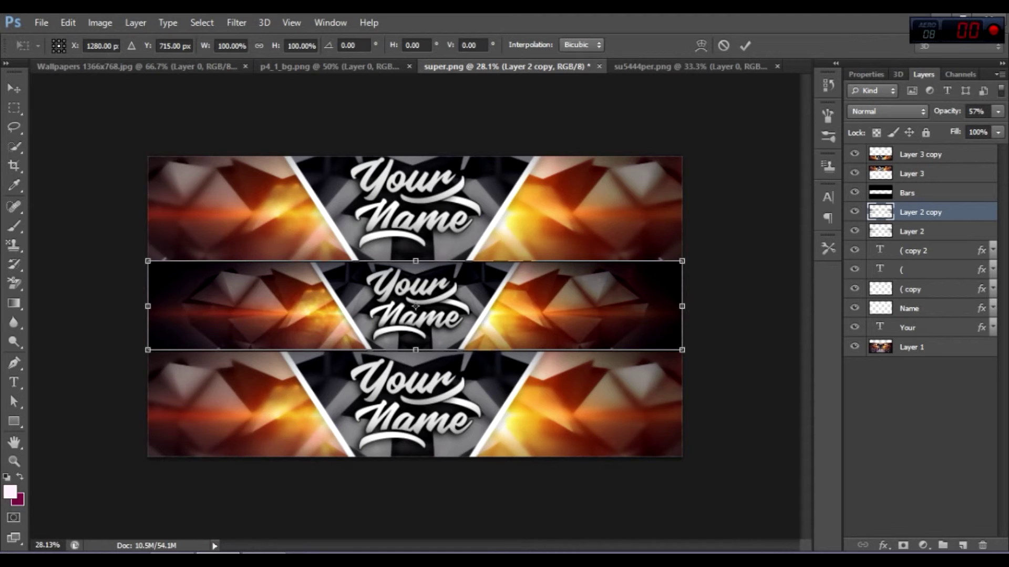
{"action": "left_click_drag", "start_coordinate": [147, 261], "coordinate": [147, 157]}
{"action": "left_click_drag", "start_coordinate": [682, 350], "coordinate": [682, 456]}
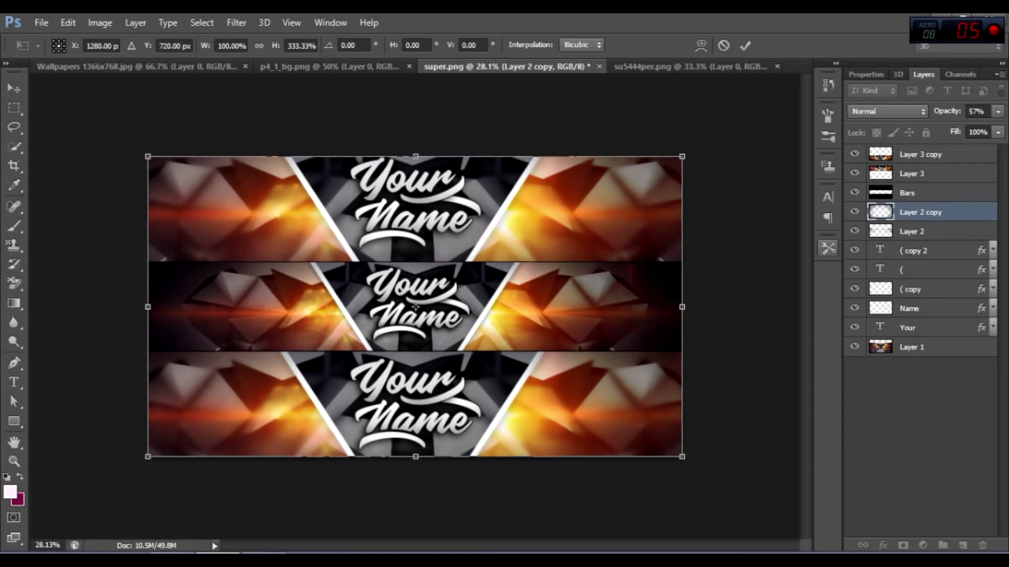
{"action": "key", "text": "Return"}
Move the stretched dark-corners copy above all other layers and lower its opacity to 48%
{"action": "key", "text": "ctrl+bracketright"}
{"action": "key", "text": "ctrl+bracketright"}
{"action": "key", "text": "ctrl+bracketright"}
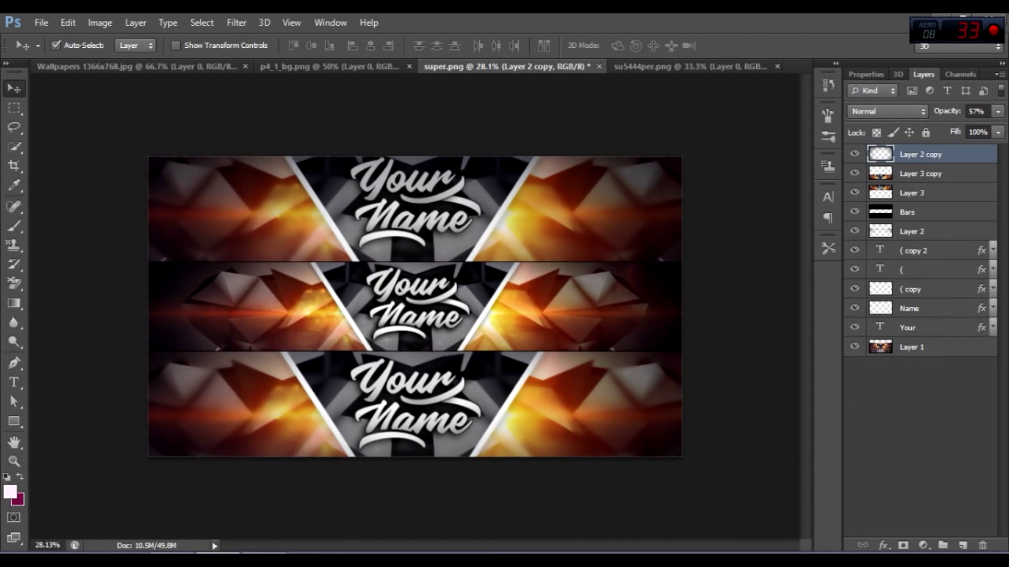
{"action": "key", "text": "Return"}
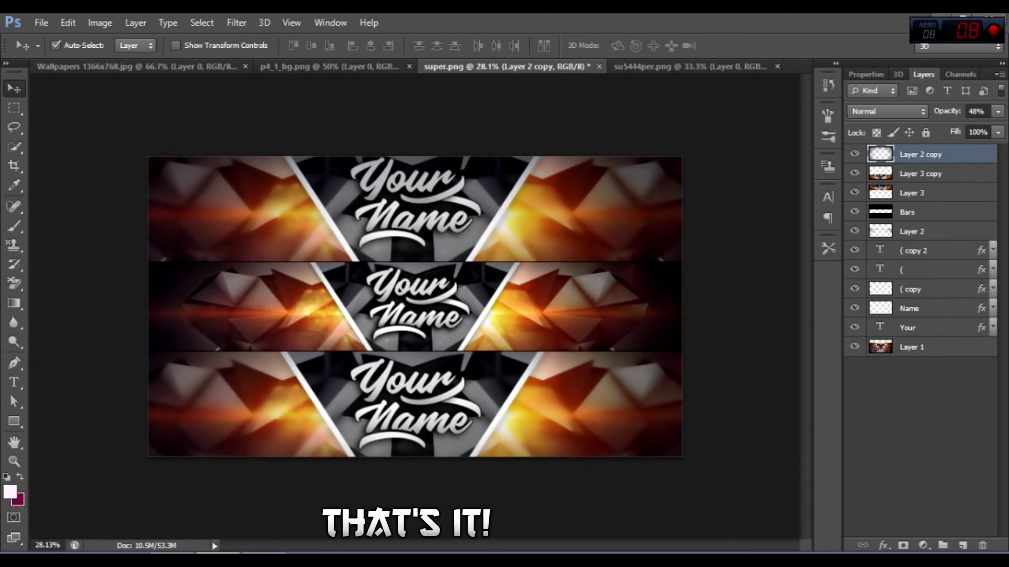
{"action": "scroll", "coordinate": [414, 306], "scroll_direction": "down", "scroll_amount": 3}
{"action": "scroll", "coordinate": [414, 307], "scroll_direction": "up", "scroll_amount": 2}
{"action": "key", "text": "ctrl+0"}
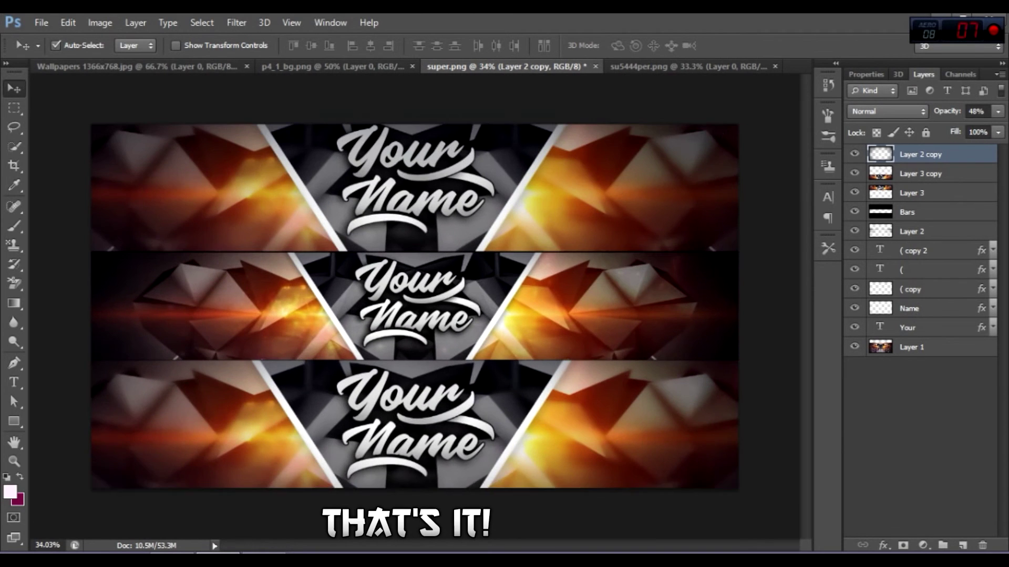